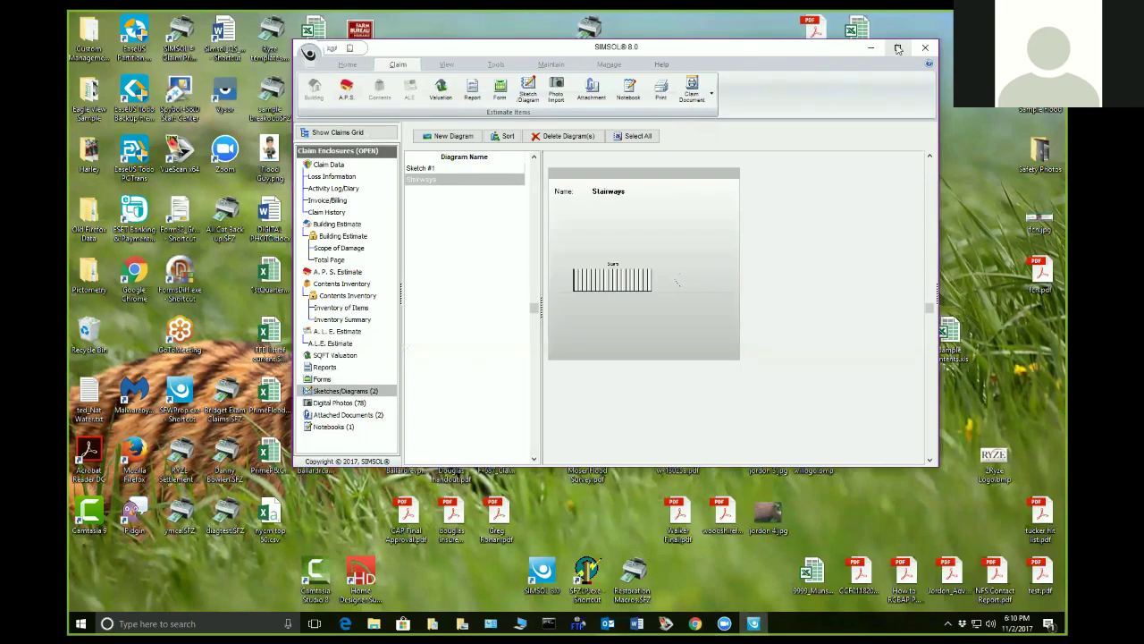
Open the Sketch #1 diagram in a full-size sketch window.
click(897, 47)
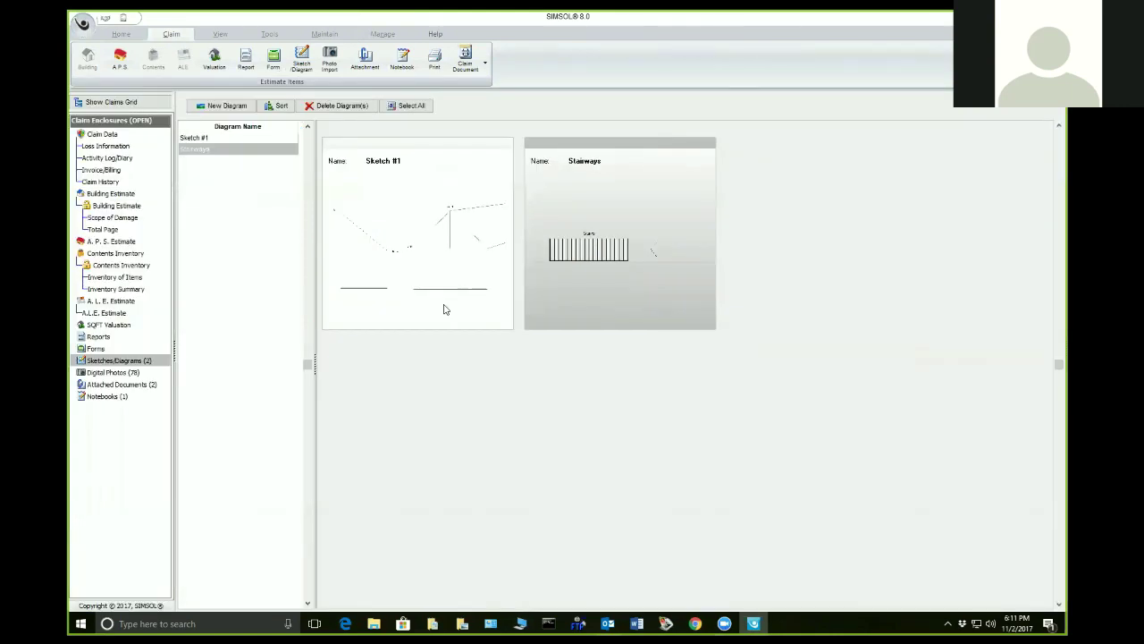
click(404, 266)
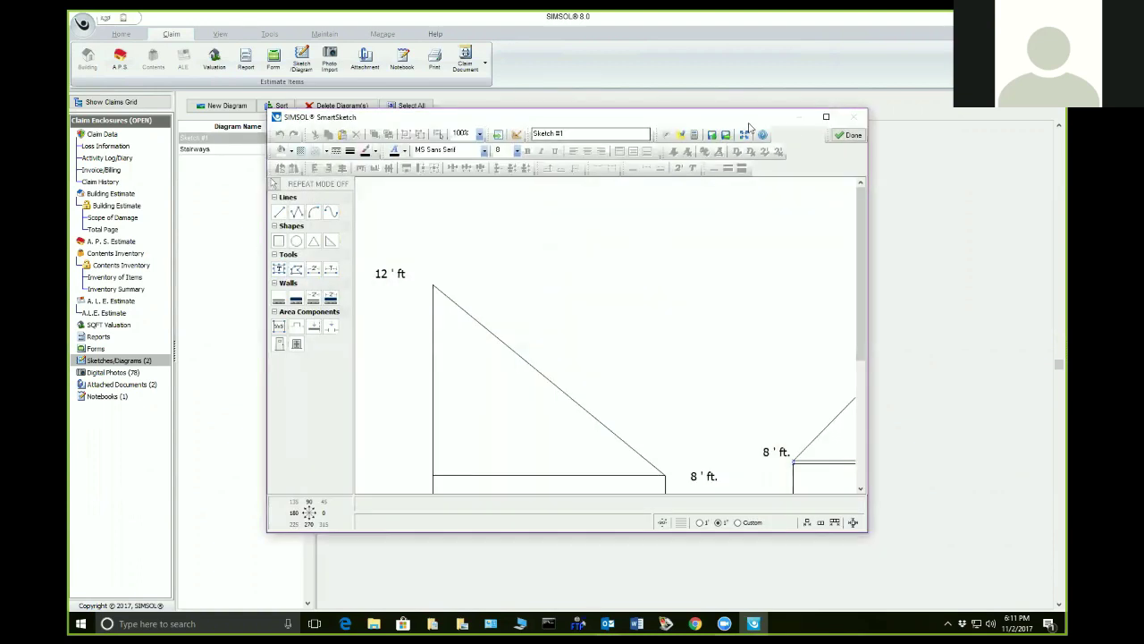
click(825, 117)
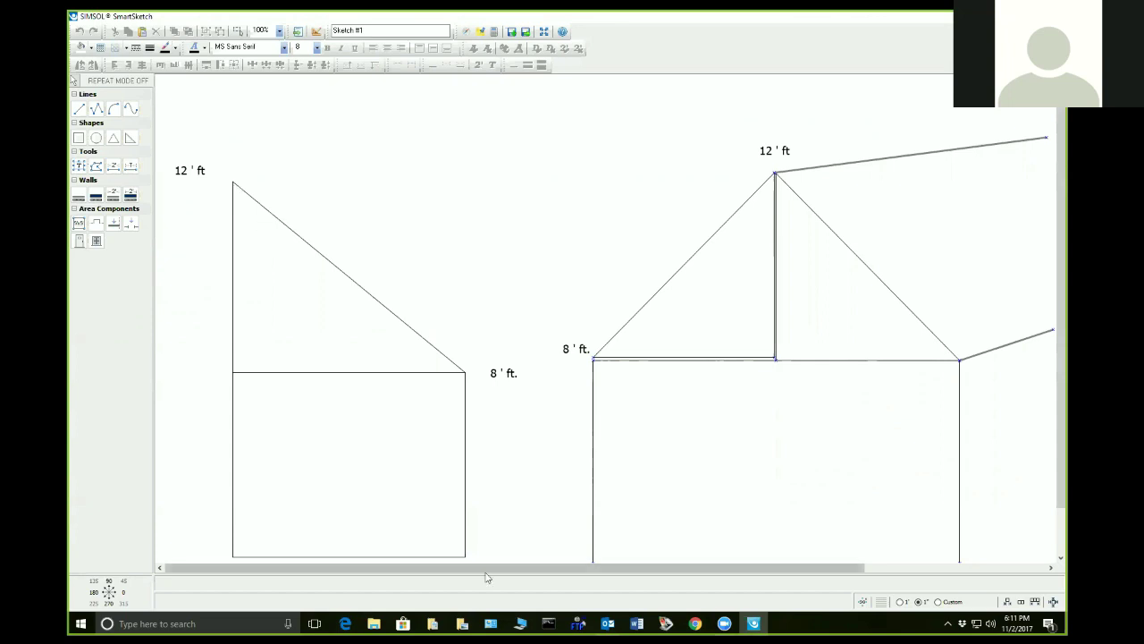
Draw a line about 31'1" long from the base of the gable's centre post to the opposite eave corner, and close the sketch.
drag(485, 569, 565, 570)
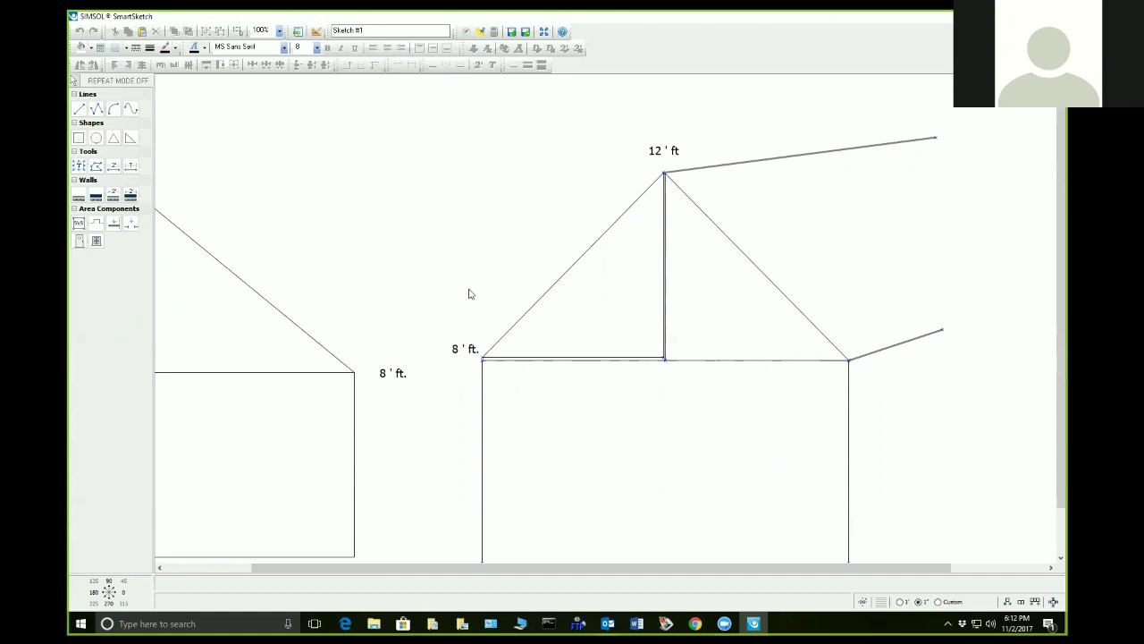
click(79, 108)
click(664, 360)
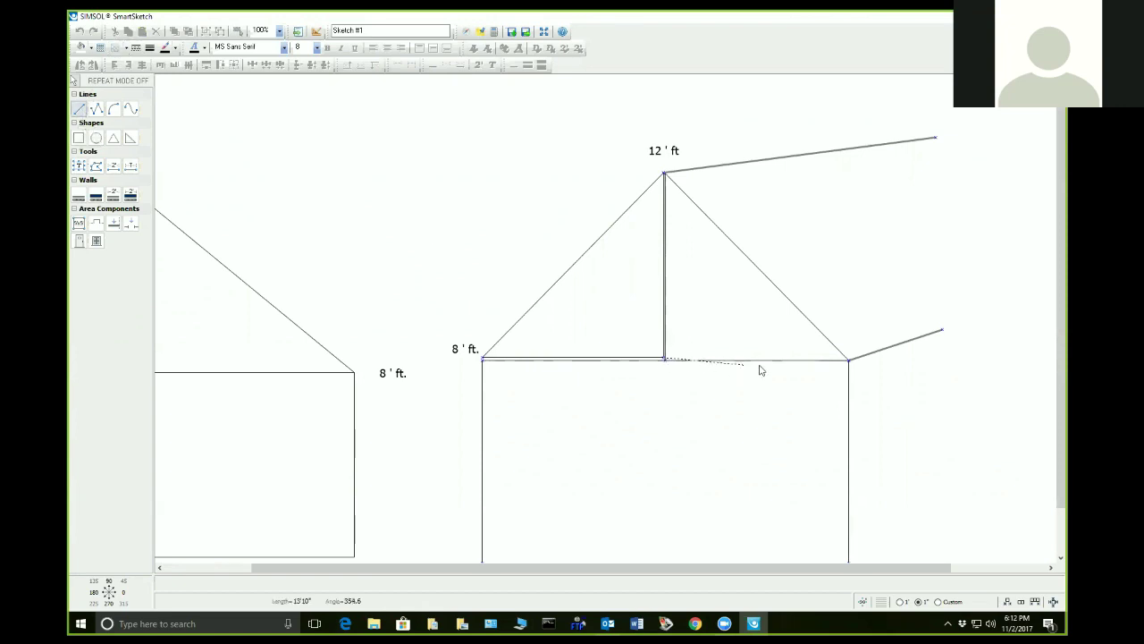
click(848, 362)
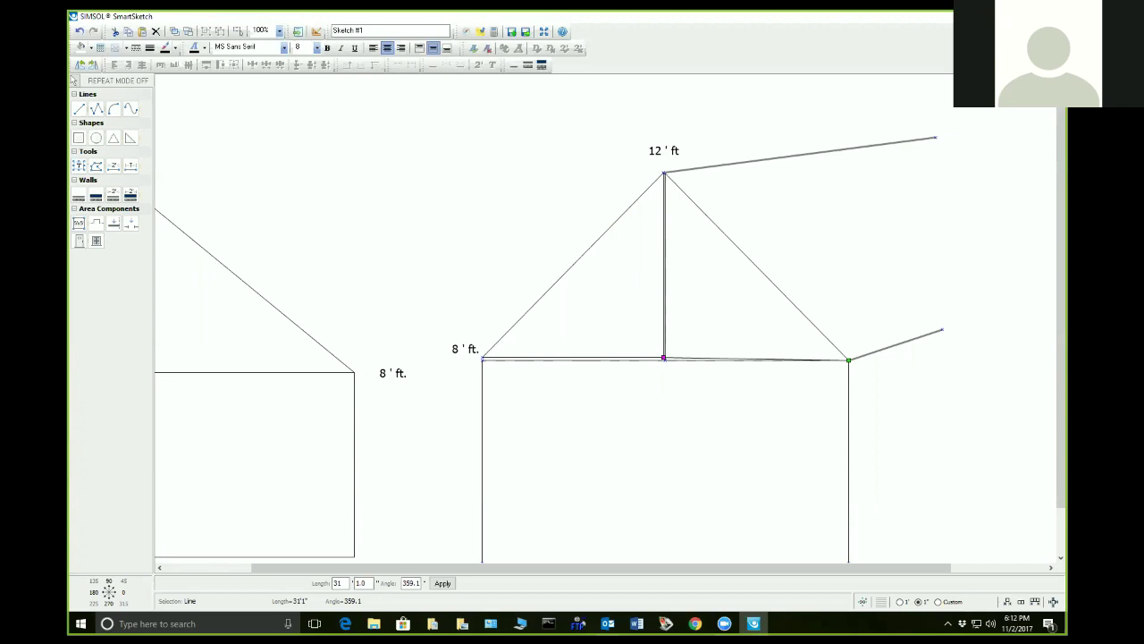
click(1053, 16)
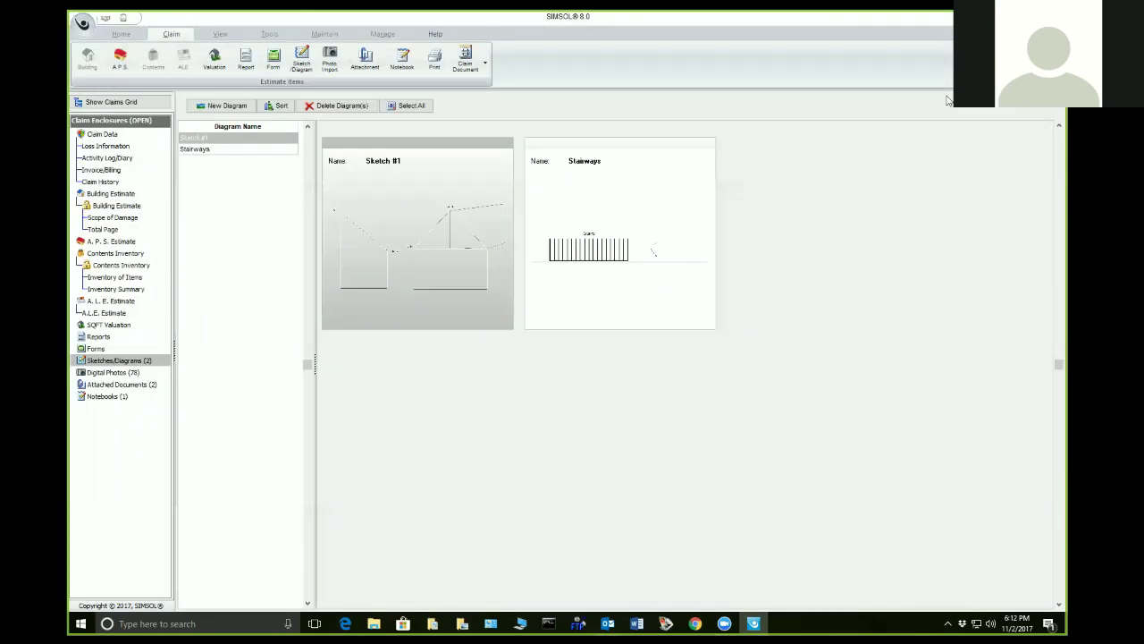
Add a new area named Living Room to the building's scope of damage and mark it as vaulted.
click(121, 219)
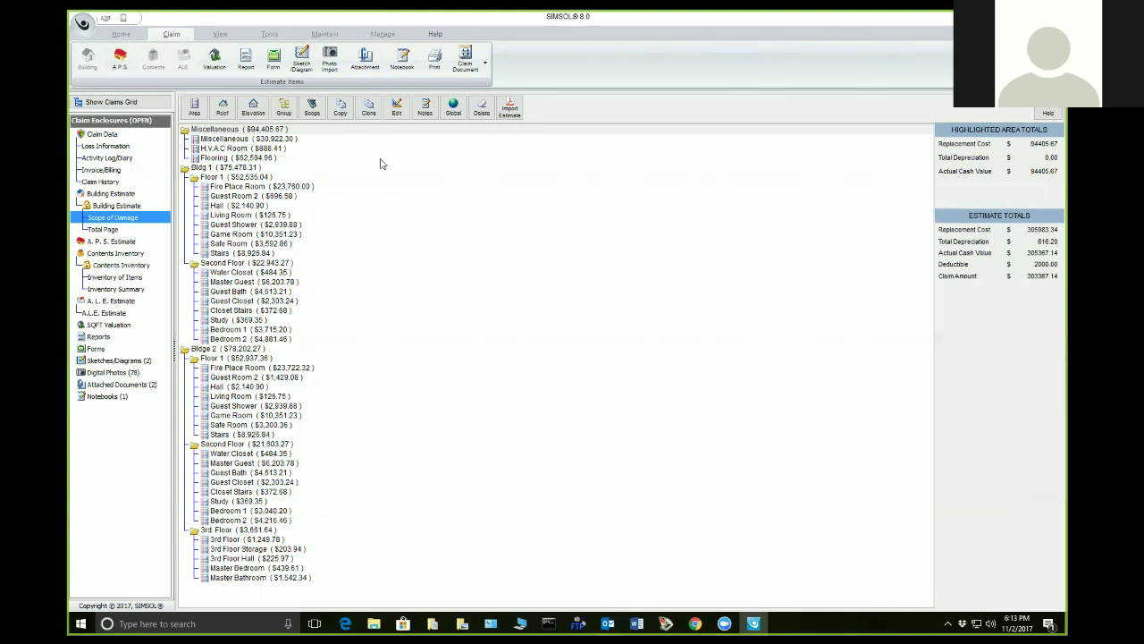
click(194, 106)
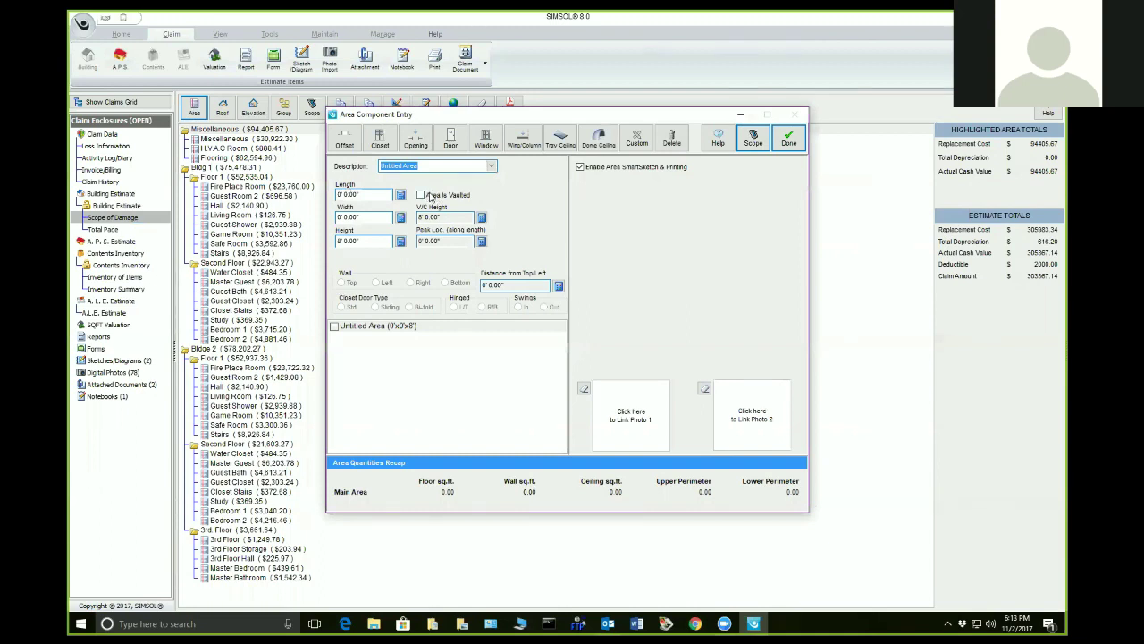
text(Living Room)
click(420, 196)
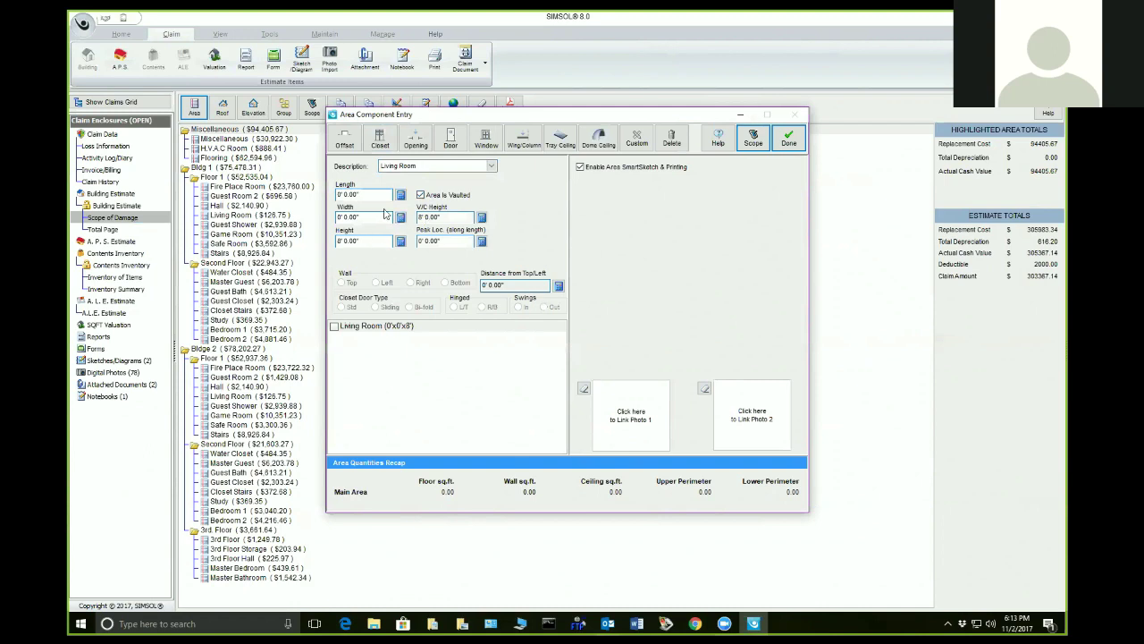
key(Tab)
Set the Living Room's vaulted ceiling height to 12', length to 20' and width to 30'.
click(459, 217)
text(12)
key(Tab)
click(370, 195)
text(20)
key(Tab)
text(30)
key(Tab)
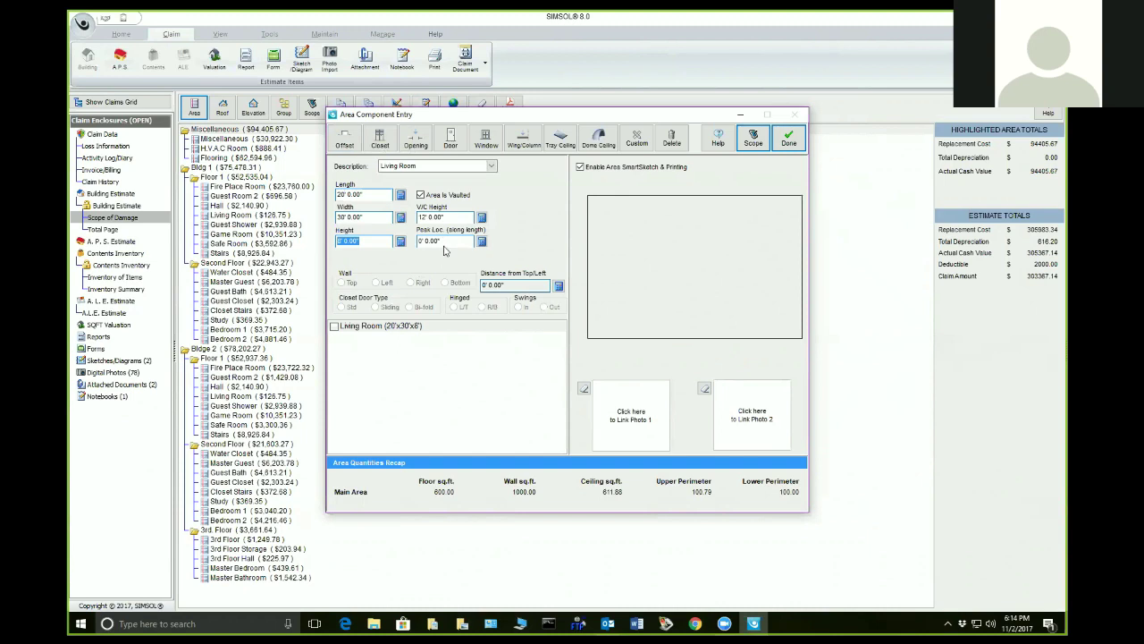
Set the vaulted ceiling's peak location to 10' along the length and finish the Living Room entry.
click(447, 241)
text(10)
key(Return)
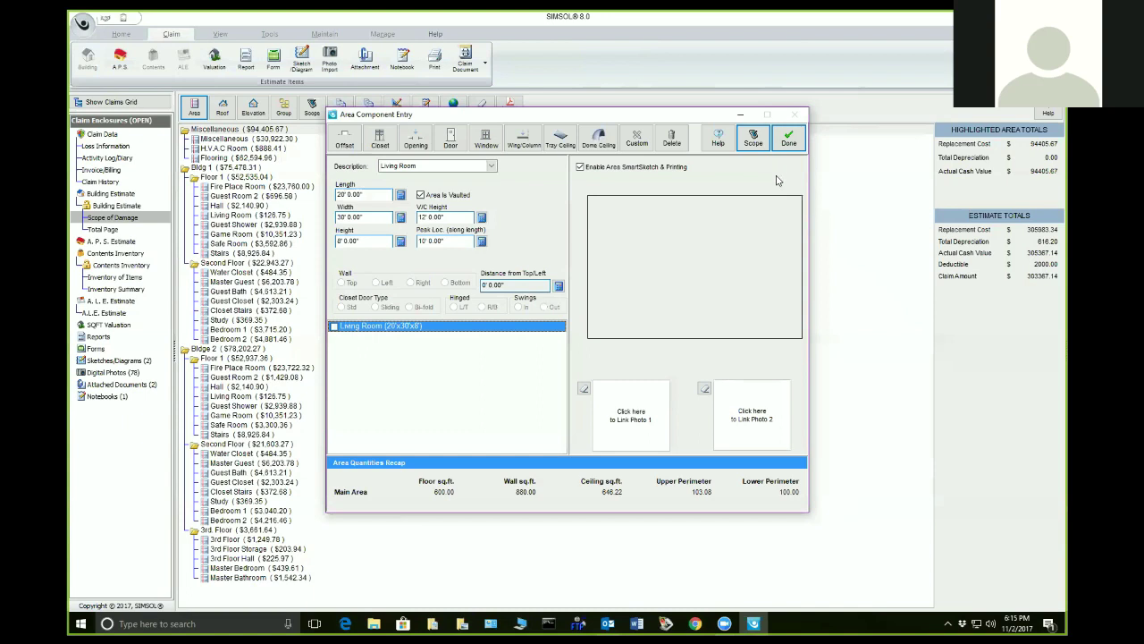
click(788, 138)
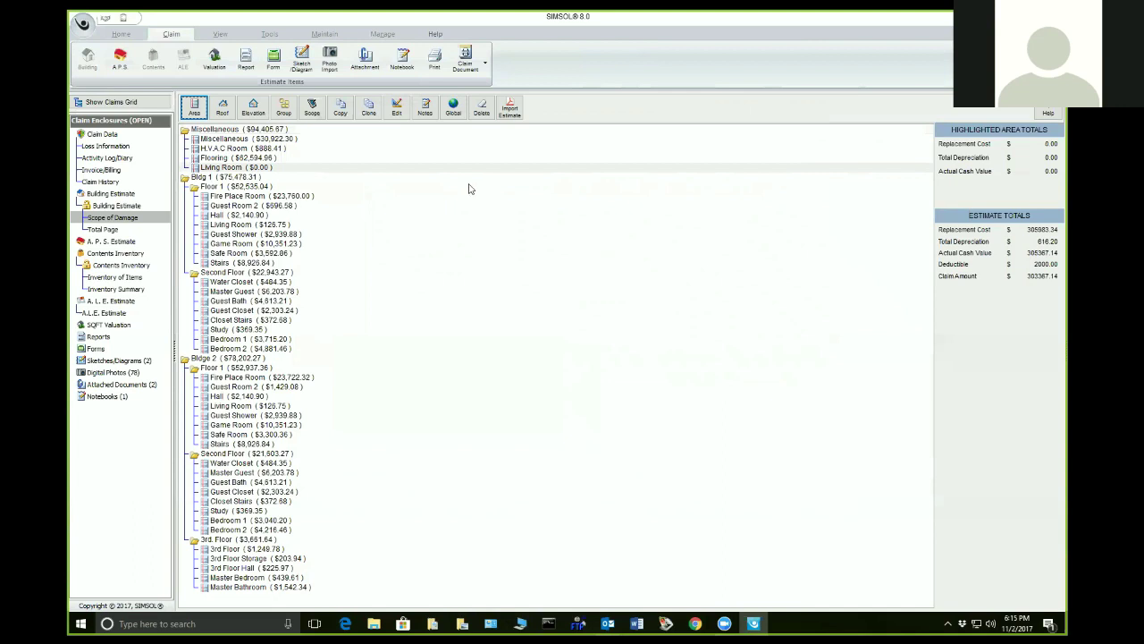
Open the Stairways diagram to review the stair sketch, and close it.
click(131, 373)
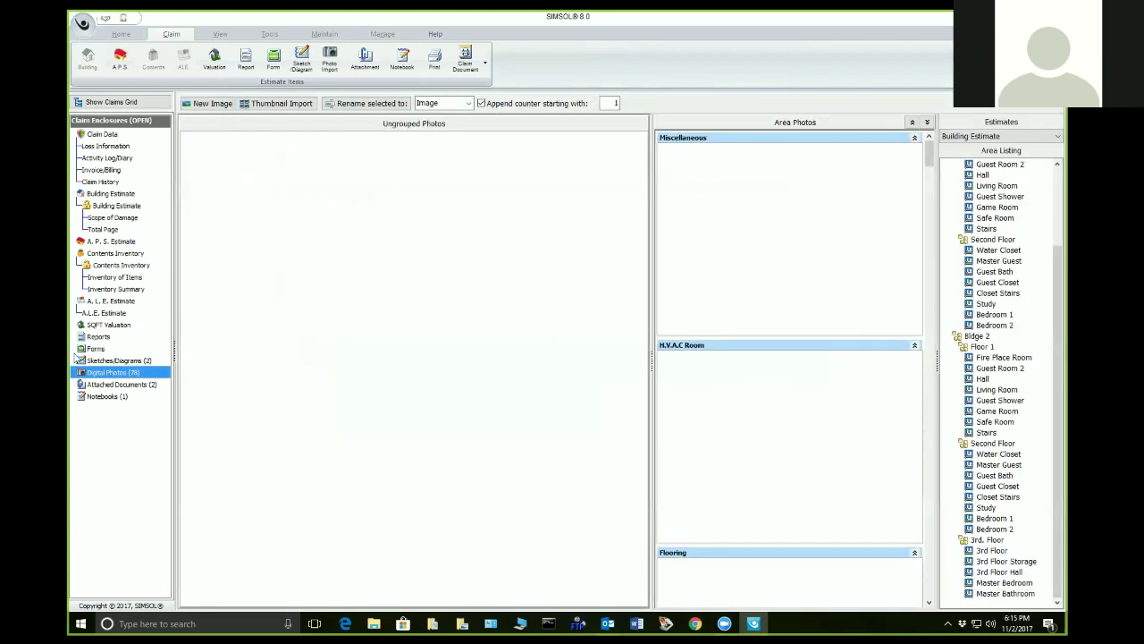
click(119, 361)
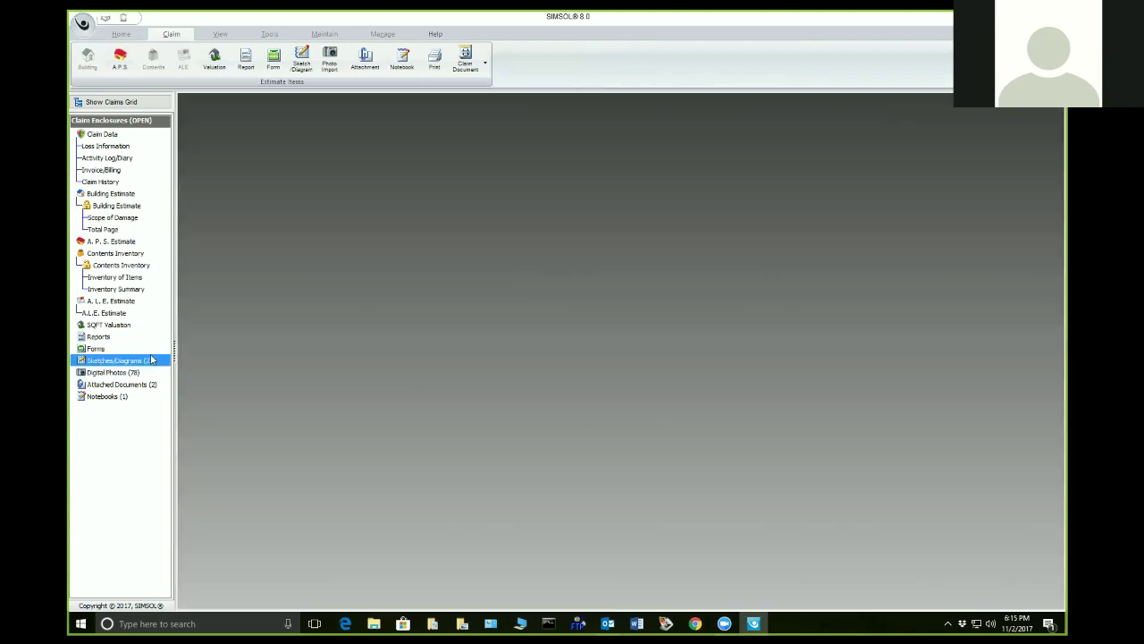
click(584, 243)
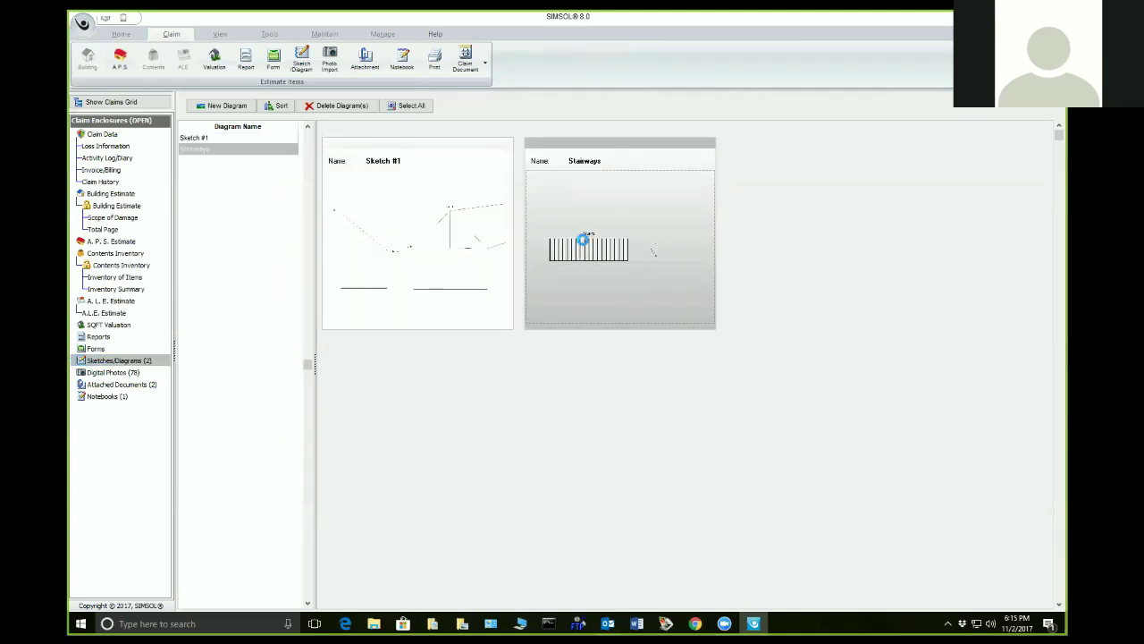
double_click(591, 275)
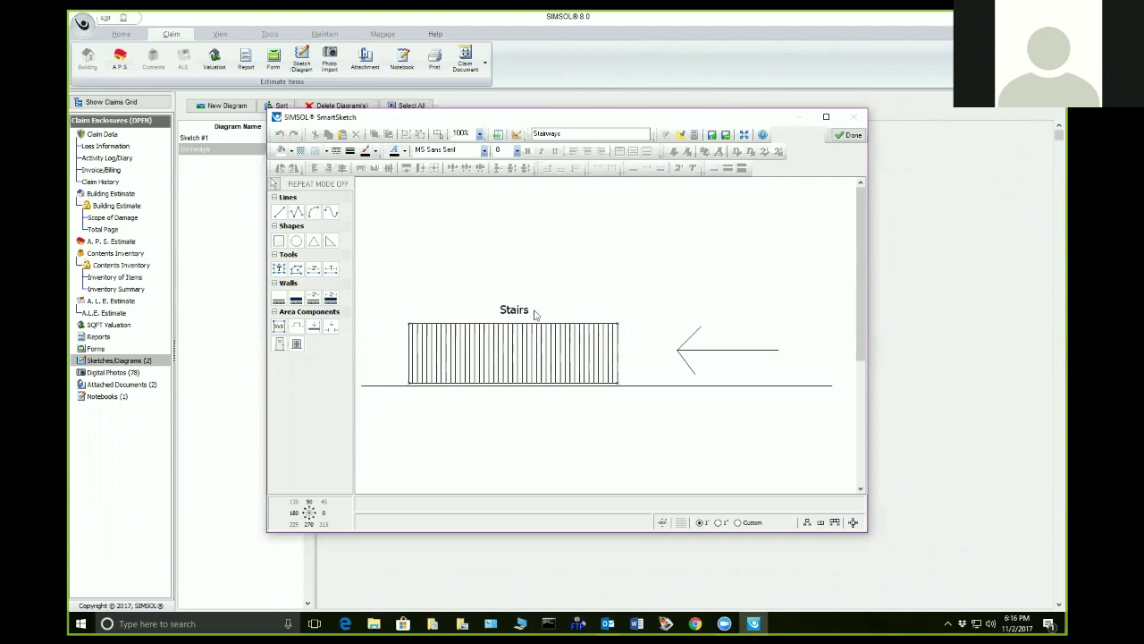
click(846, 136)
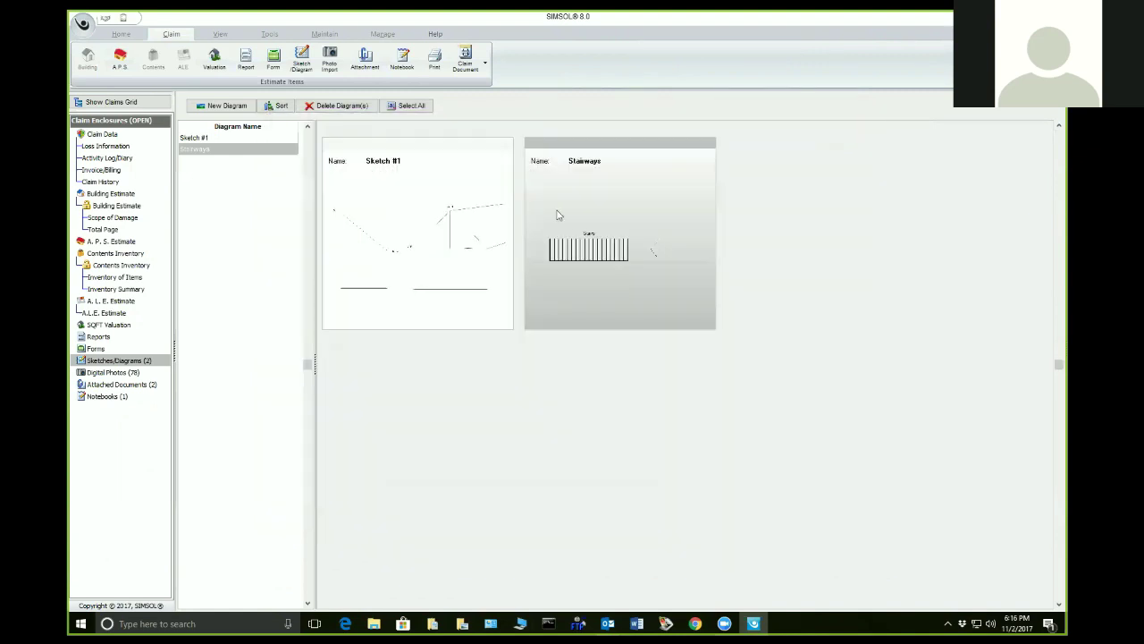
Start another area in the scope of damage, choosing Living Room from the predefined descriptions.
click(122, 220)
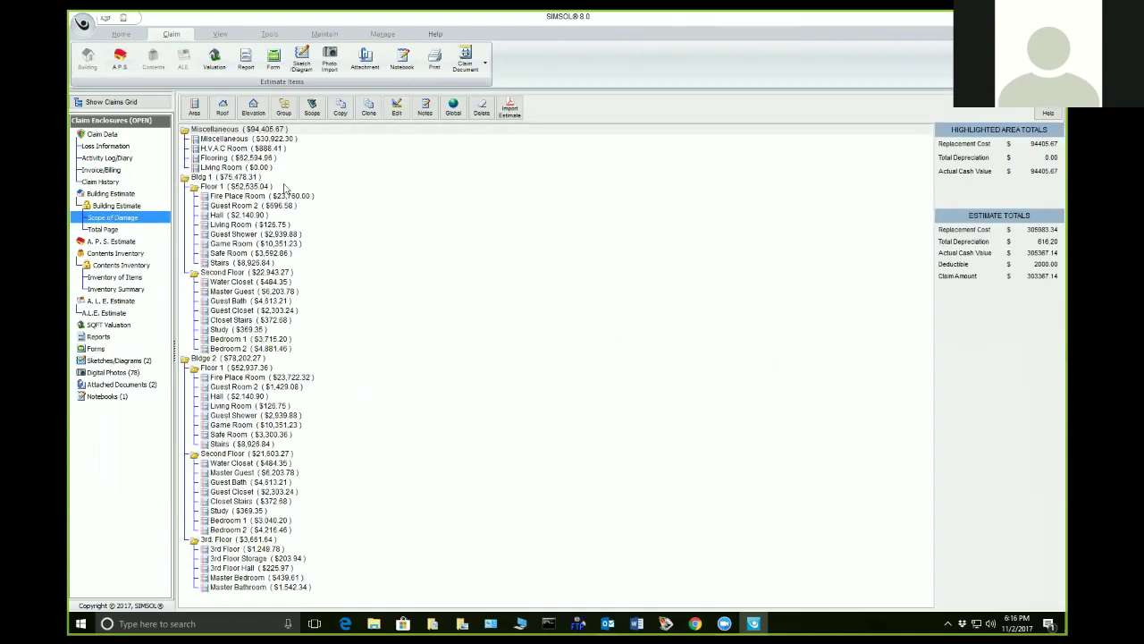
click(194, 107)
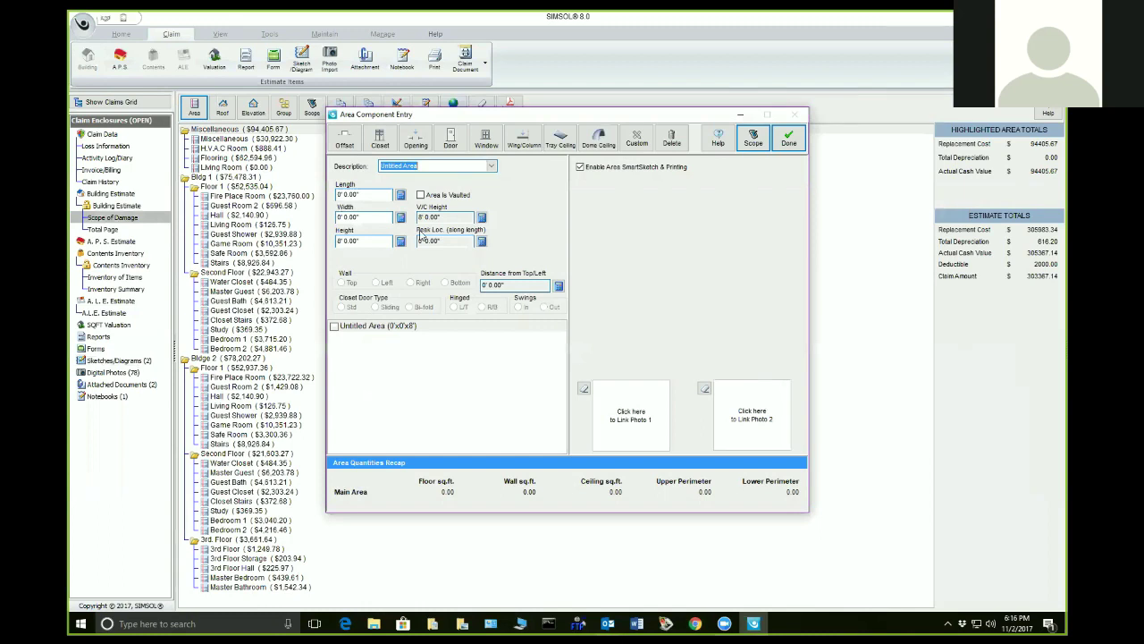
click(491, 166)
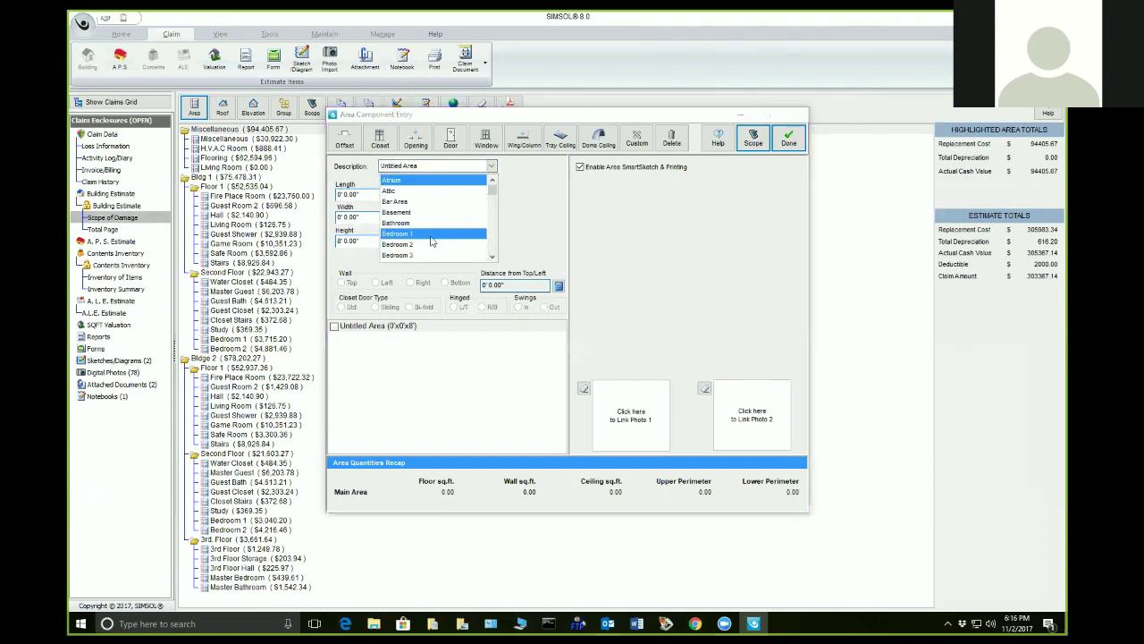
key(l)
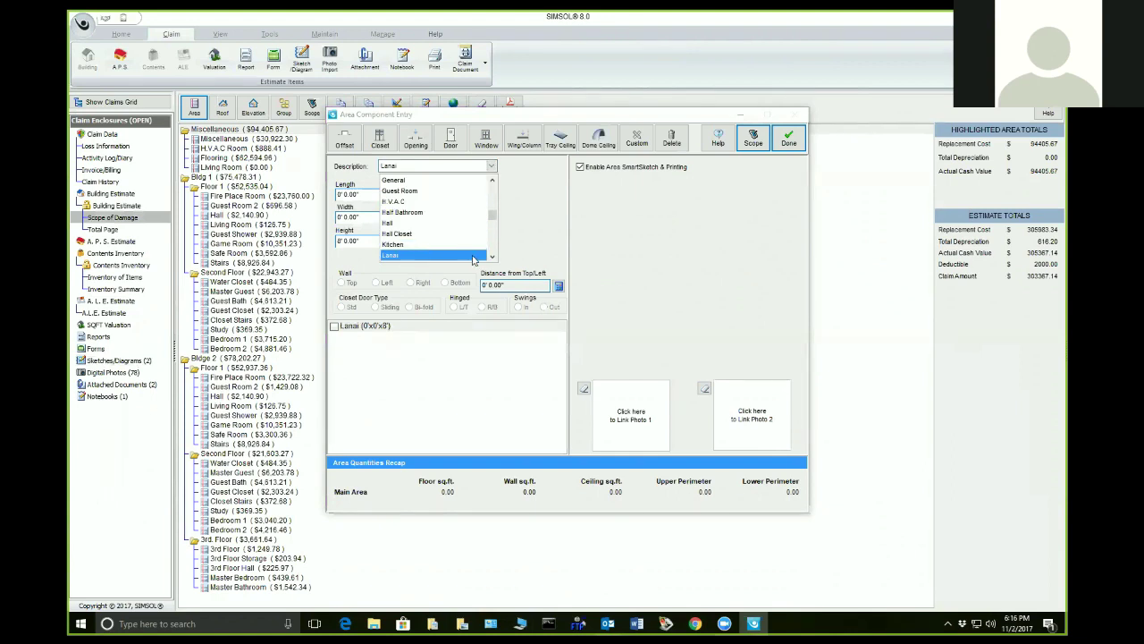
scroll(429, 250, down, 2)
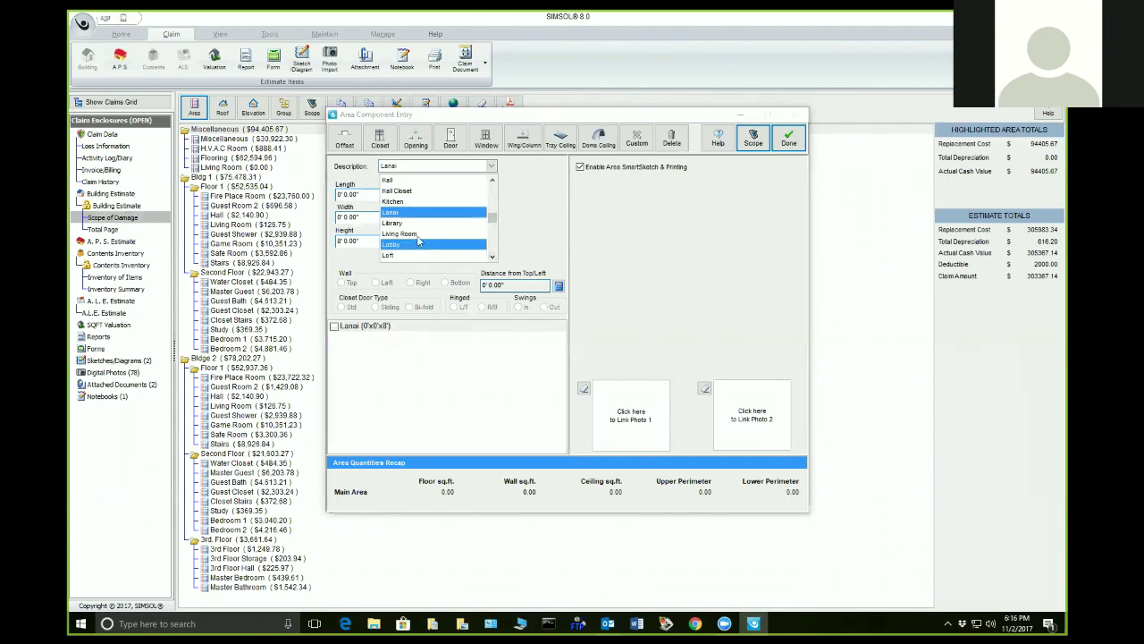
click(421, 234)
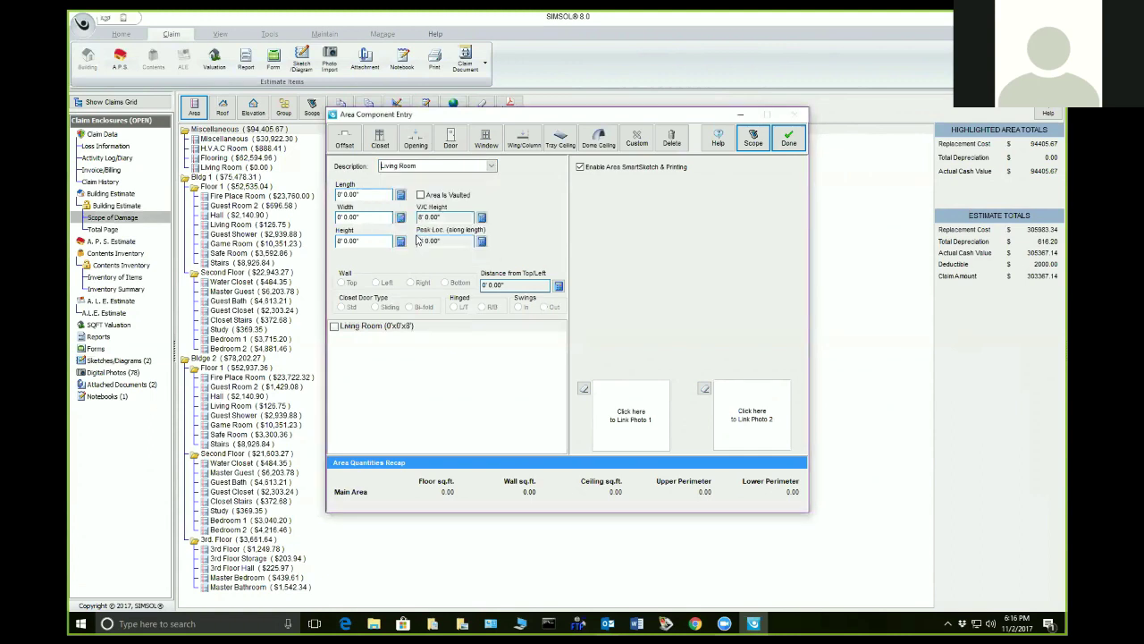
Set the new area's length to 20' and width to 15'.
click(363, 194)
text(20)
key(Tab)
text(15)
key(Tab)
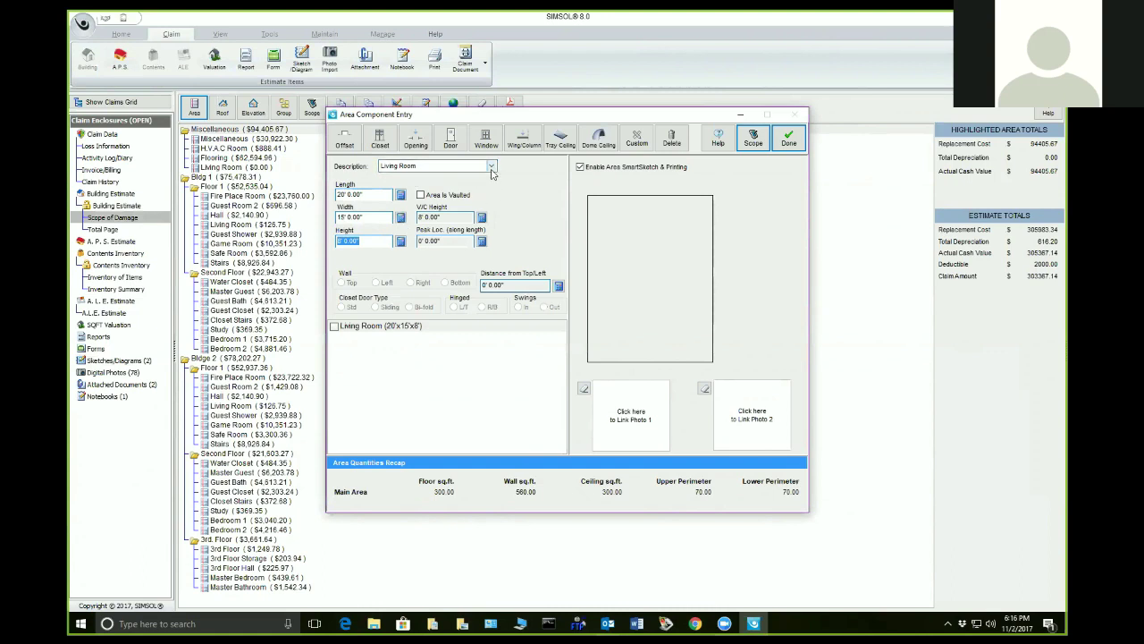
Change the new area's description to Stair Way.
click(442, 168)
key(BackSpace)
key(BackSpace)
key(BackSpace)
key(BackSpace)
key(BackSpace)
key(BackSpace)
key(BackSpace)
key(BackSpace)
key(BackSpace)
key(BackSpace)
key(BackSpace)
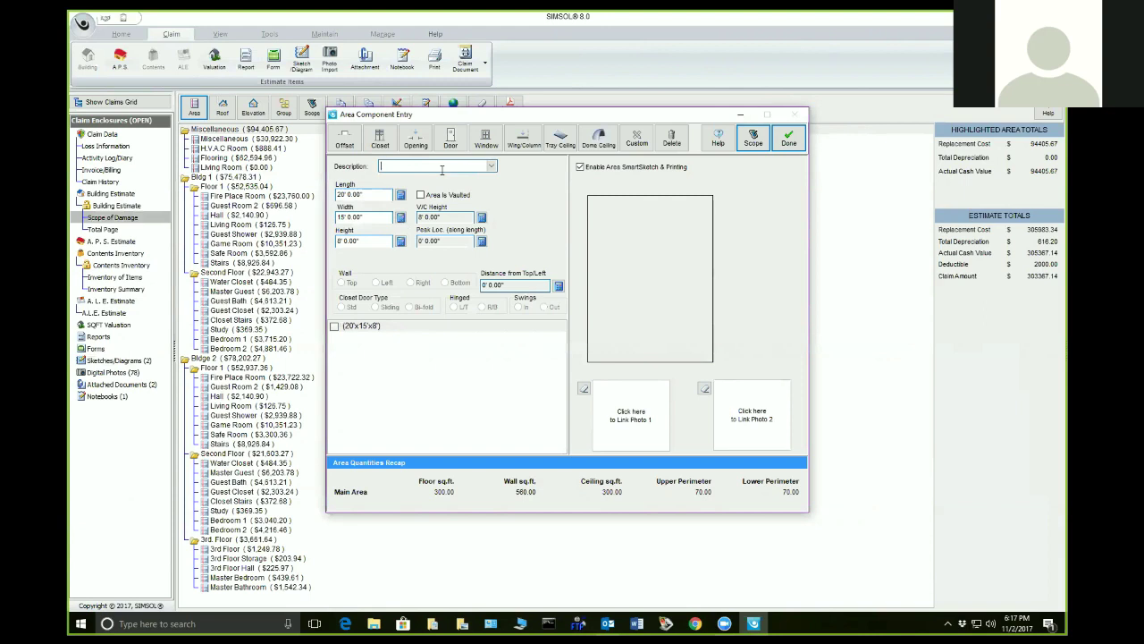
text(Stair Way)
key(Tab)
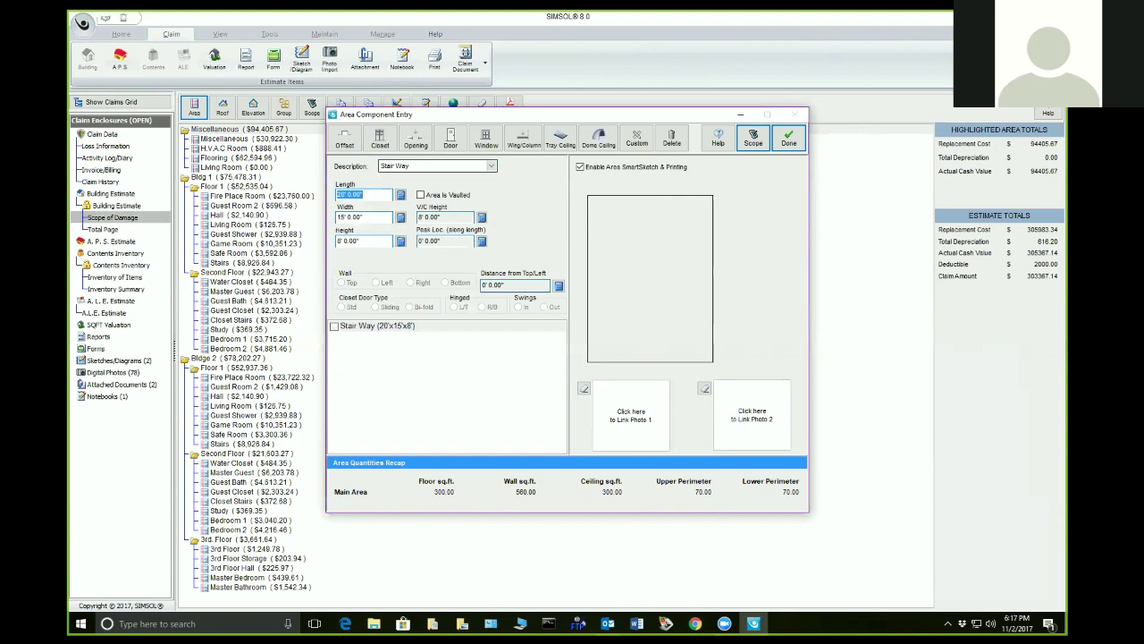
Set the Stair Way's width to 3' and its base height to 0'.
key(Tab)
text(3)
key(Tab)
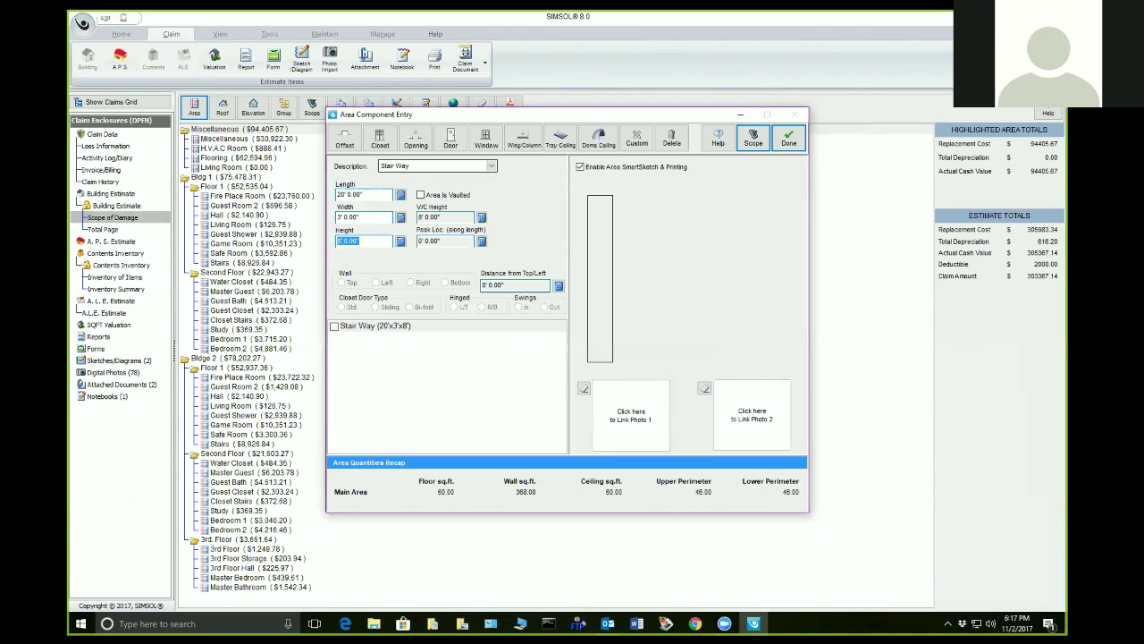
text(8)
key(Tab)
Mark the Stair Way as vaulted and set its vaulted ceiling height to 18'.
click(420, 195)
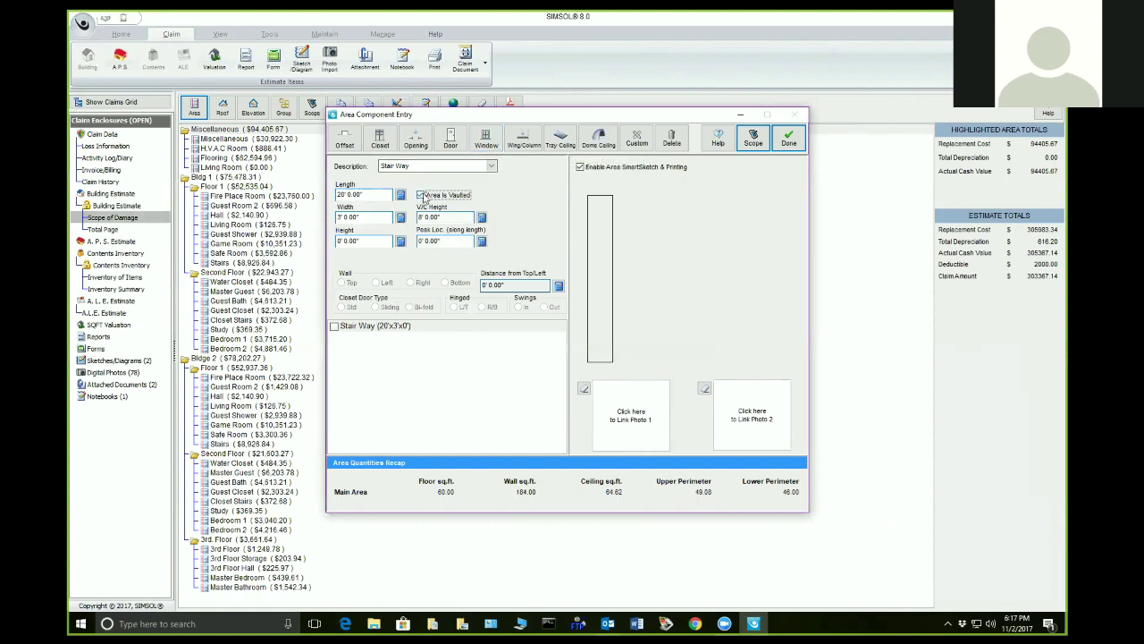
click(445, 216)
text(1)
key(Tab)
In the Stair Way's scope sheet, add removal and replacement of wall drywall on wood framing, with a height of 4 for the replacement.
click(752, 138)
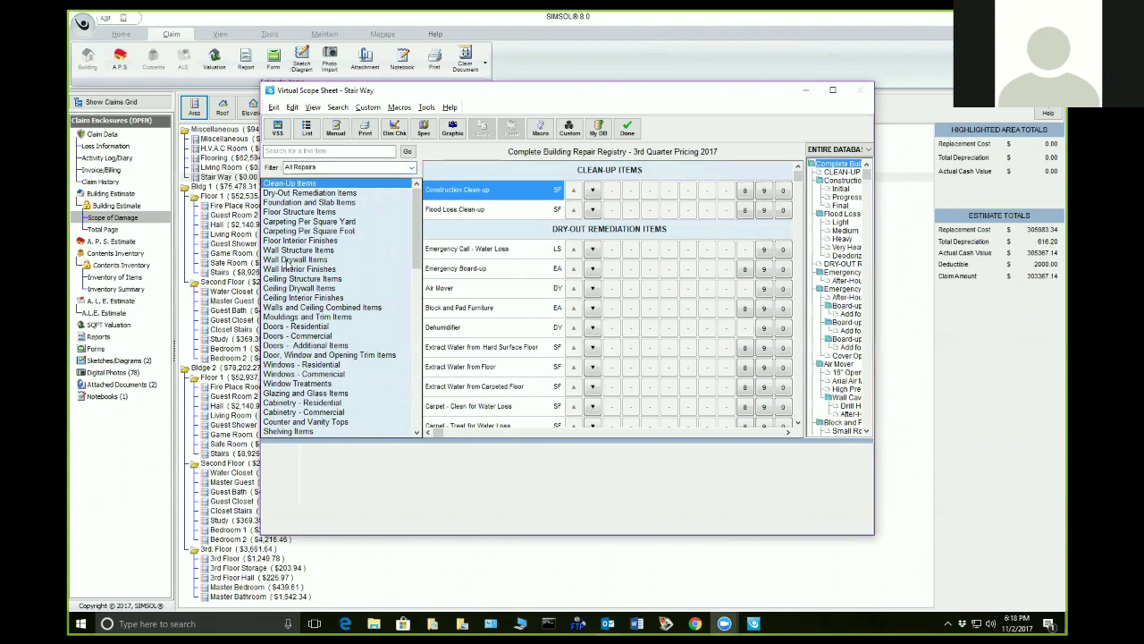
click(290, 261)
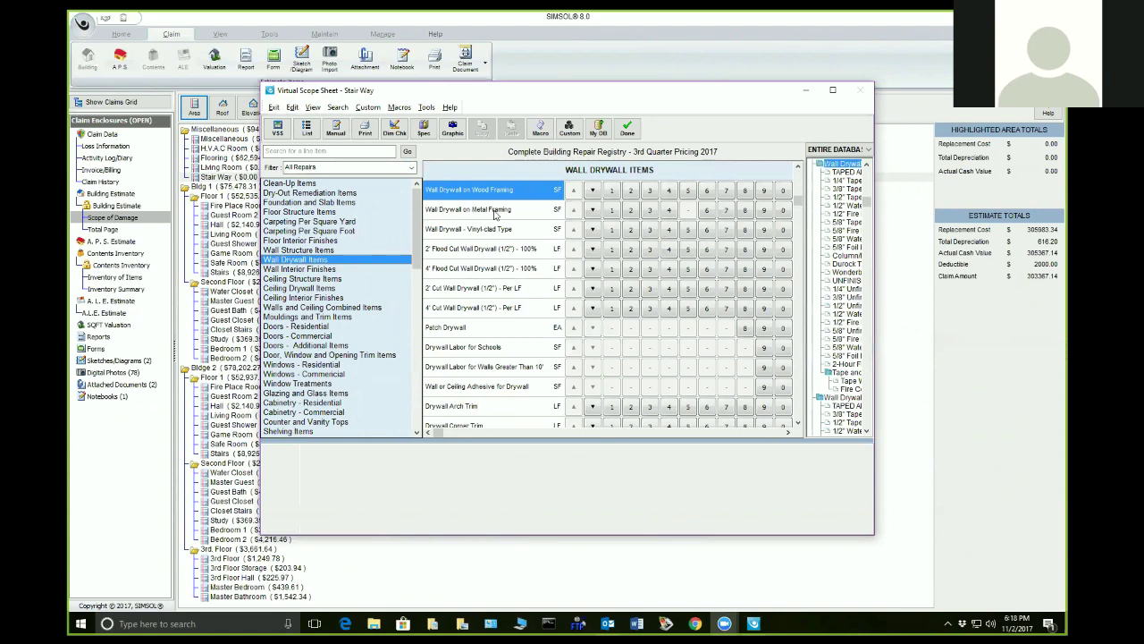
click(612, 191)
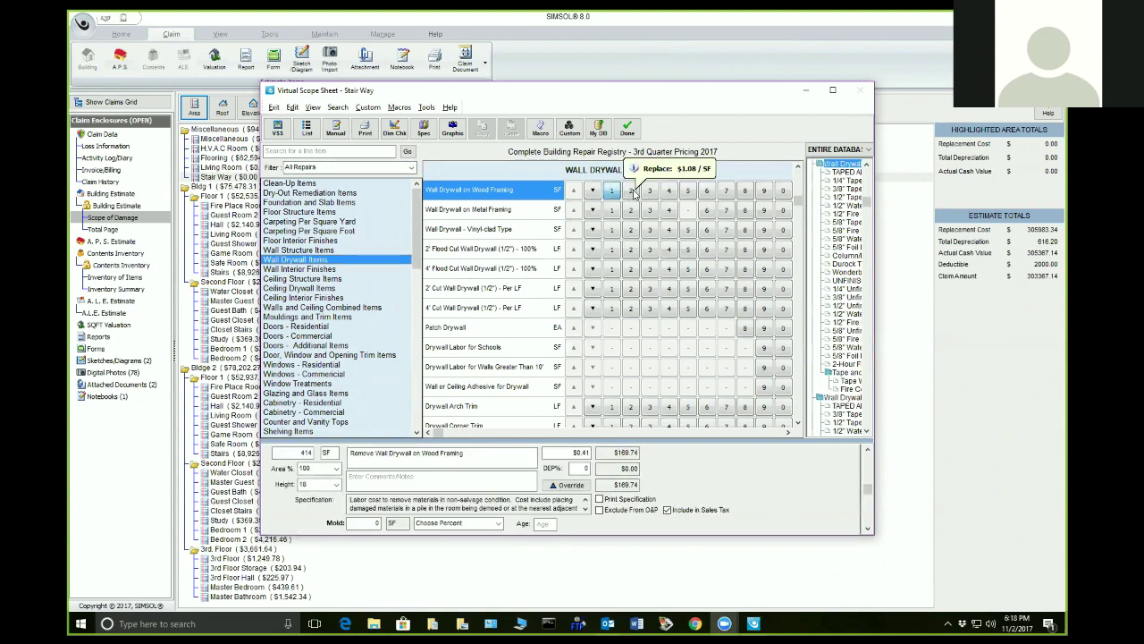
click(632, 191)
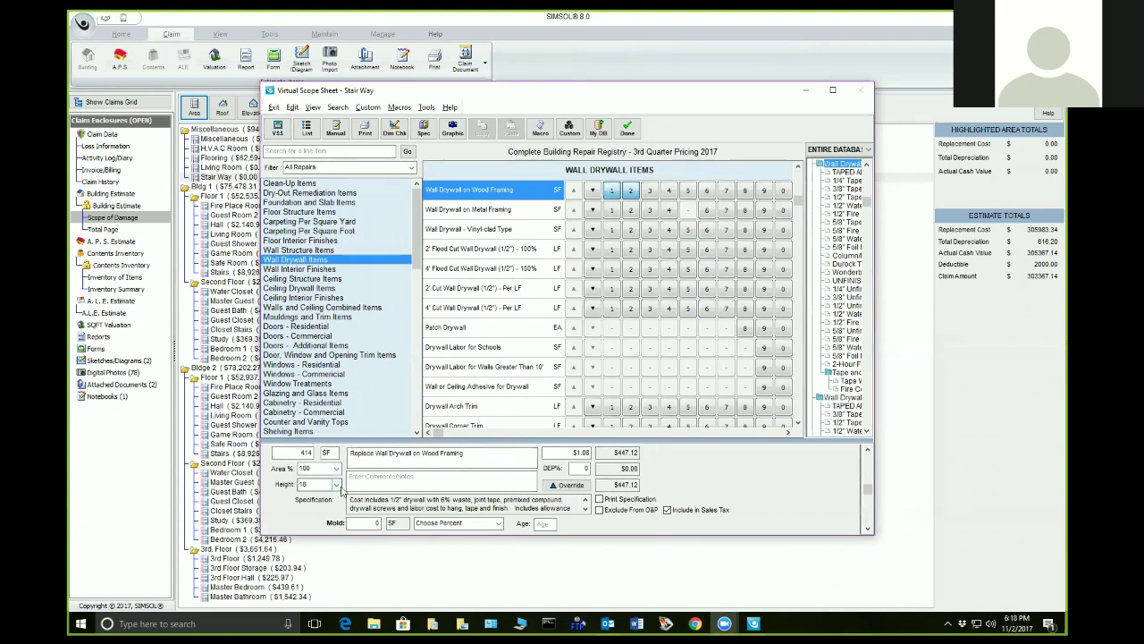
click(335, 486)
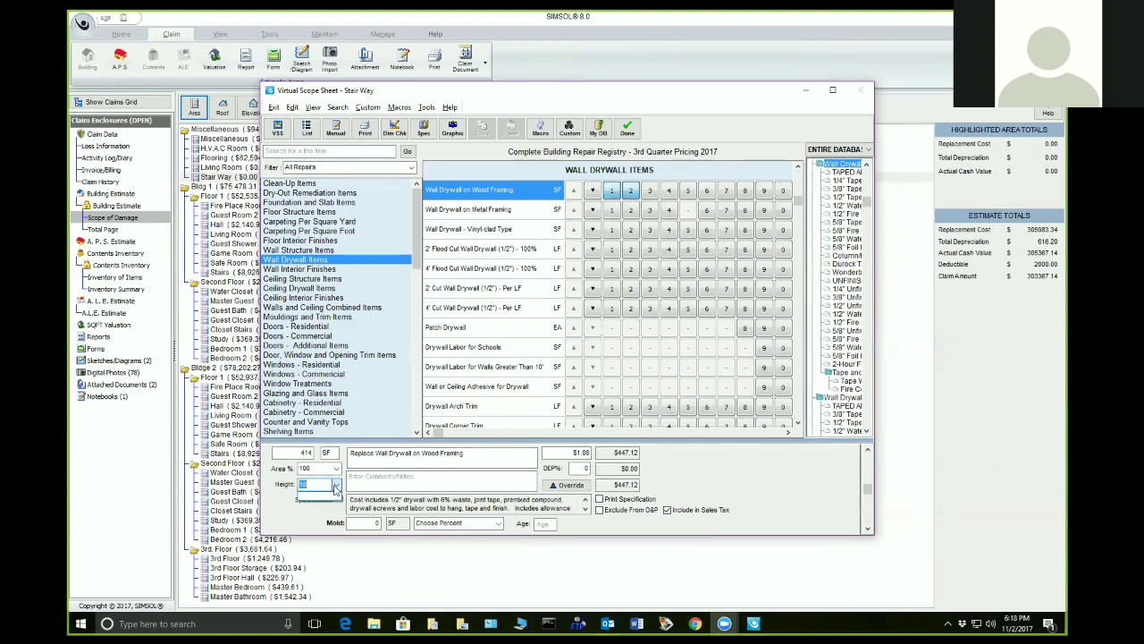
text(4)
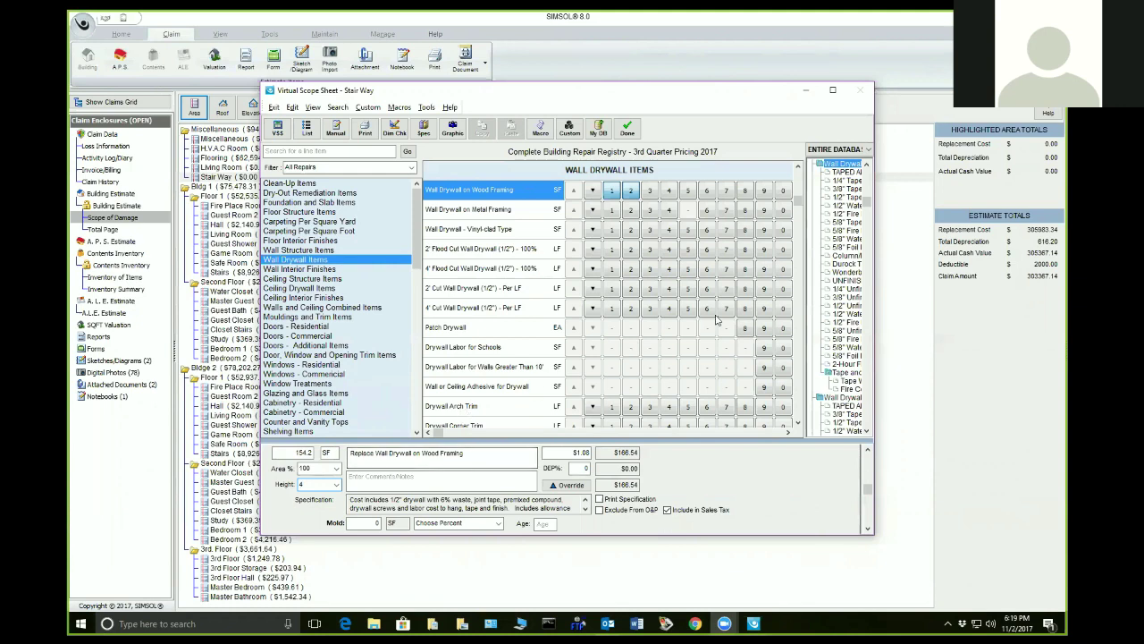
Look through the repair categories from Wall Drywall Items down to Shelving Items for stair-step line items.
click(725, 191)
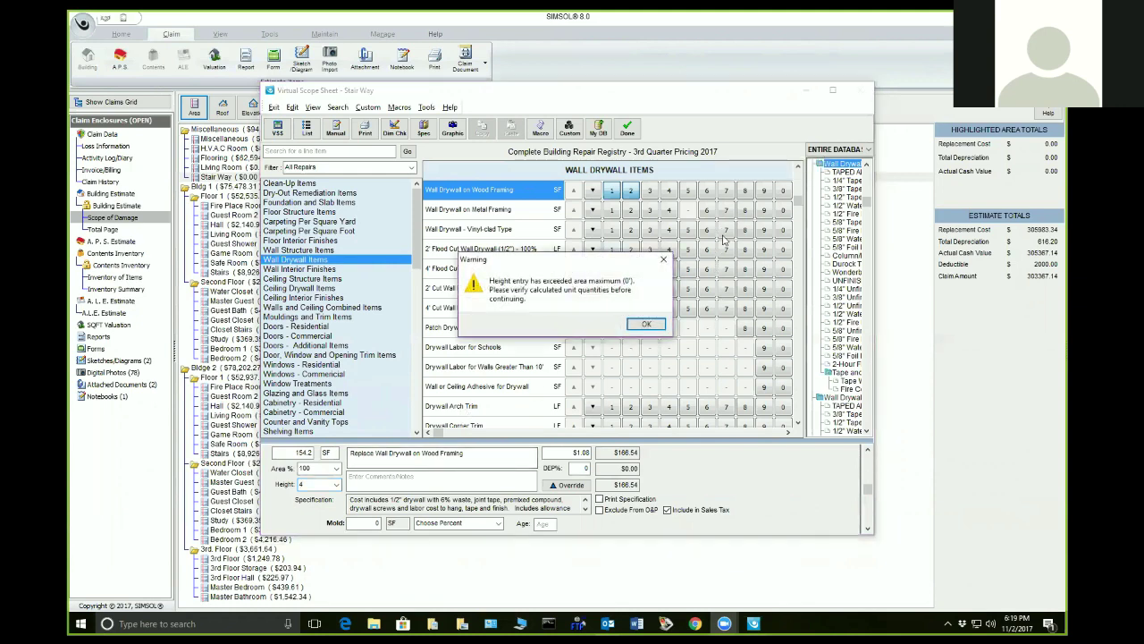
click(657, 326)
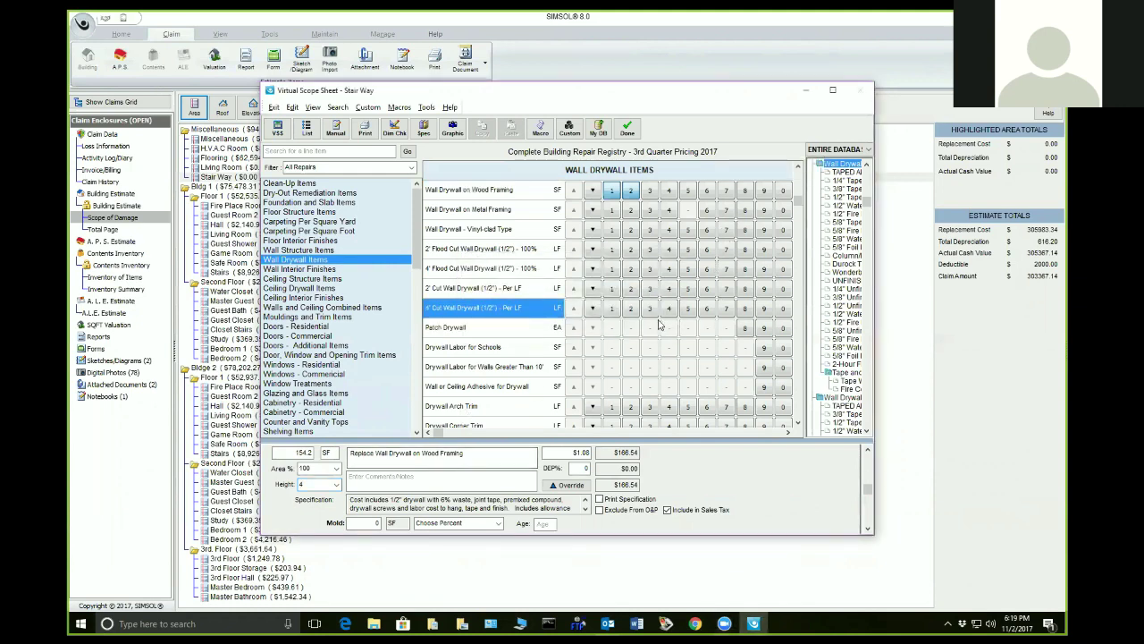
key(Down)
key(Down)
key(Down)
key(Down)
key(Down)
key(Down)
key(Down)
key(Down)
key(Down)
key(Down)
key(Down)
key(Down)
key(Down)
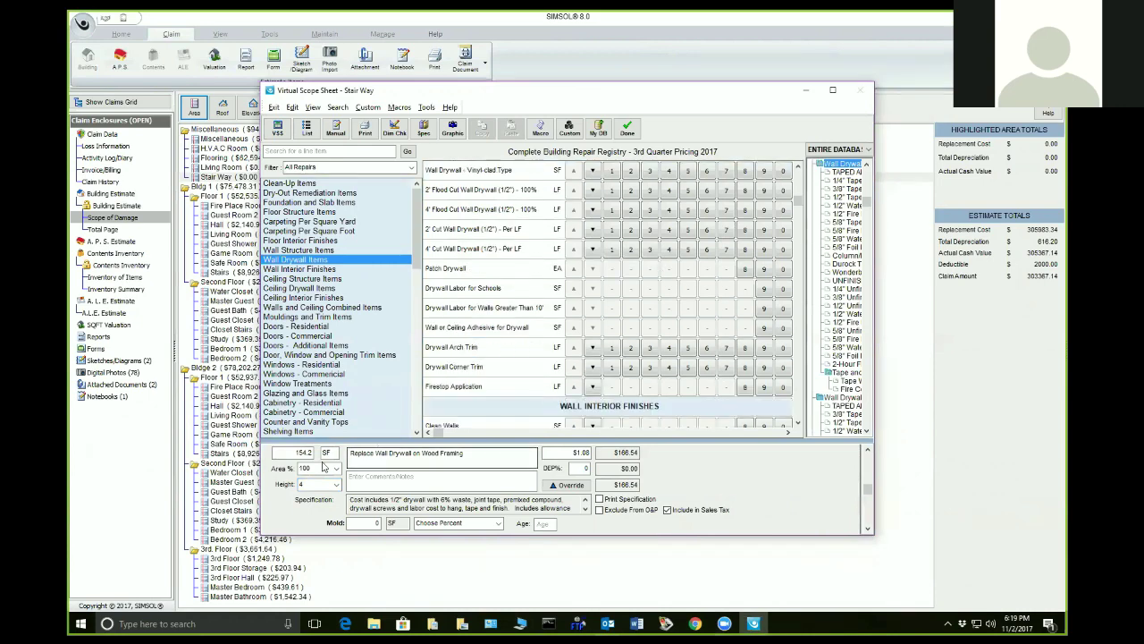
key(Down)
key(Down)
key(Down)
key(Down)
key(Down)
key(Down)
key(Down)
key(Down)
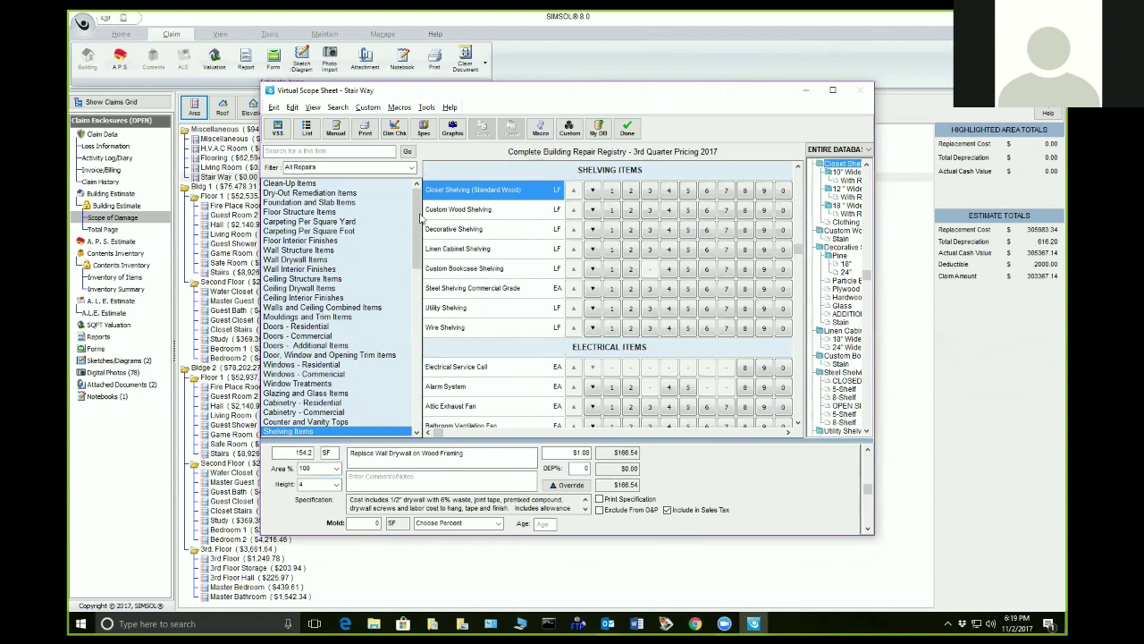
Search the line items for "steps", open the wrapped steps for carpeting (Per SY) entry, and return to the Carpeting Per Square Yard category.
click(348, 152)
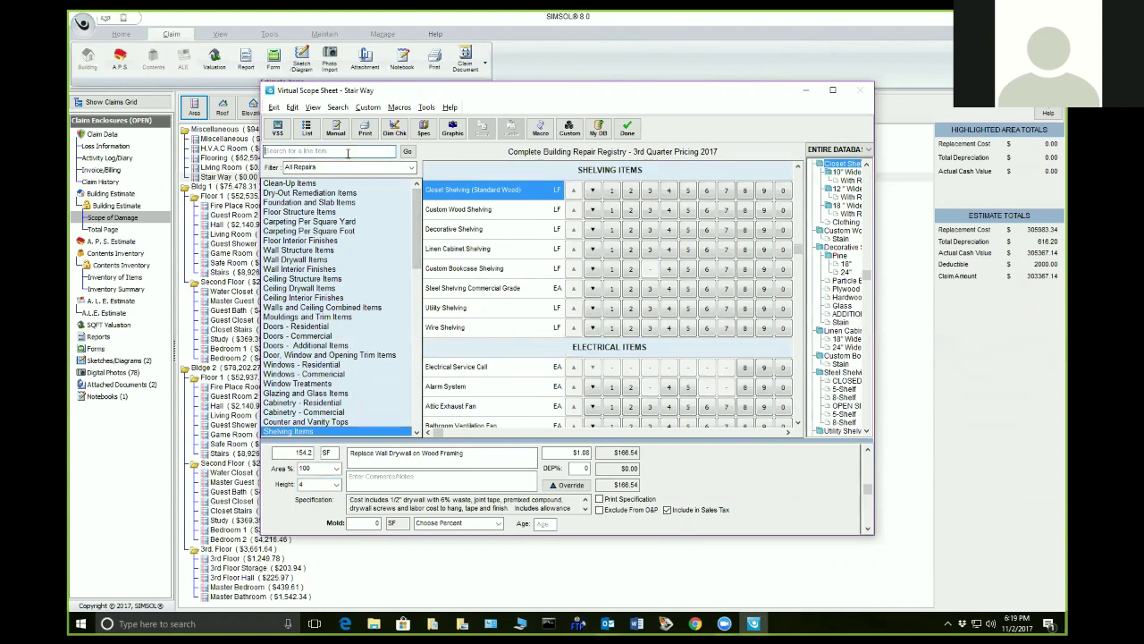
text(ateps)
key(Return)
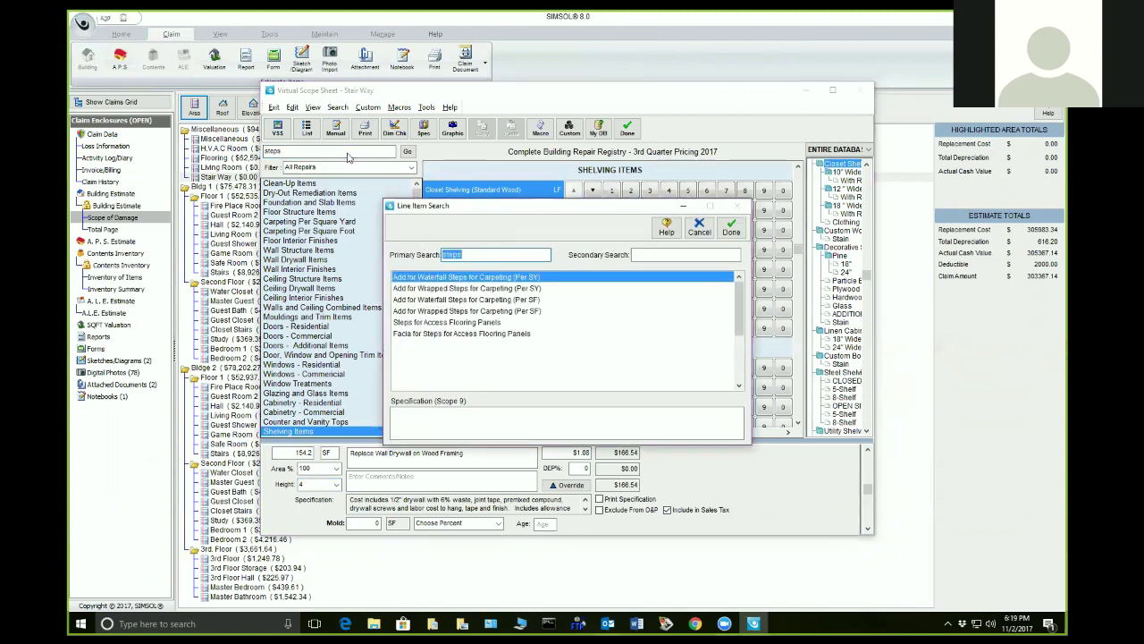
double_click(446, 290)
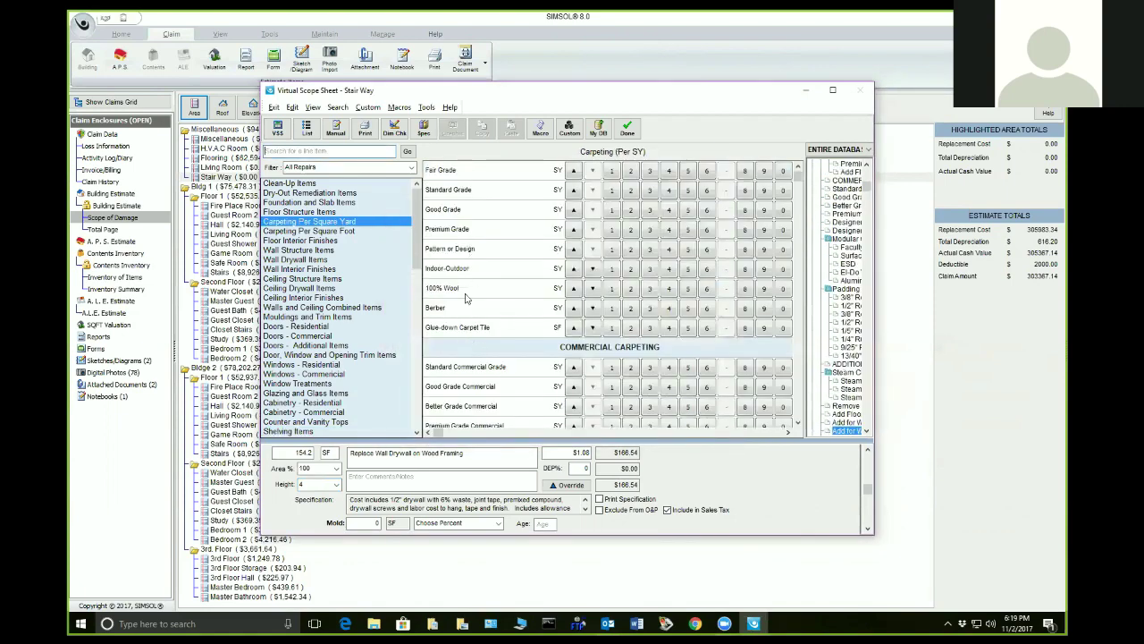
click(374, 223)
Search the line items for "steps" and add Add for Waterfall Steps for Carpeting (Per SY) to the Stair Way scope.
click(342, 150)
text(steps)
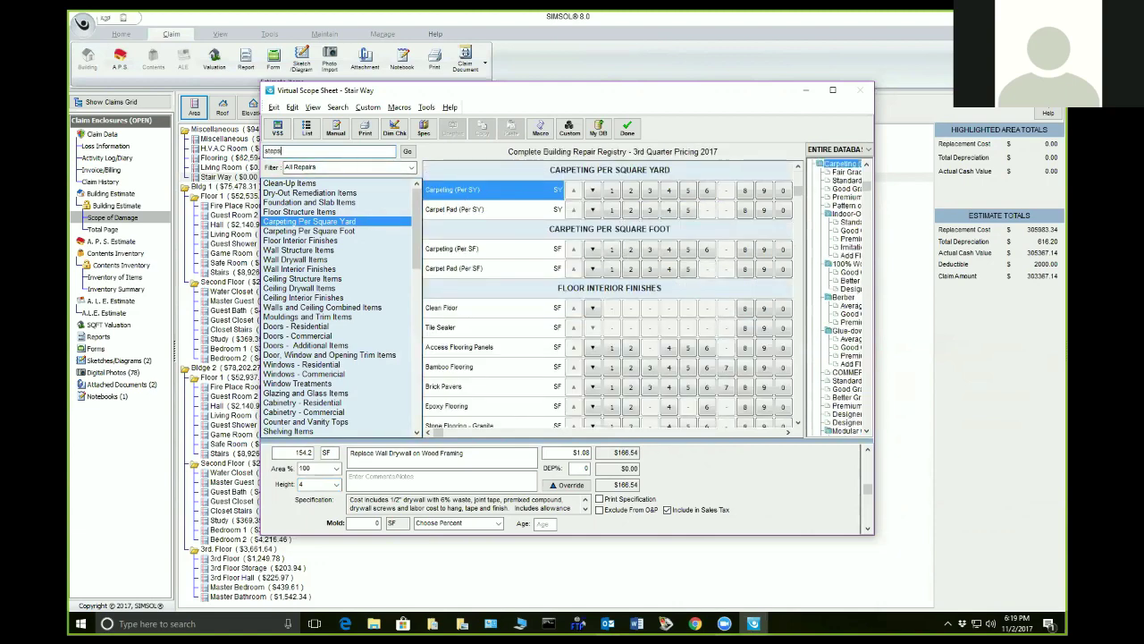
key(Return)
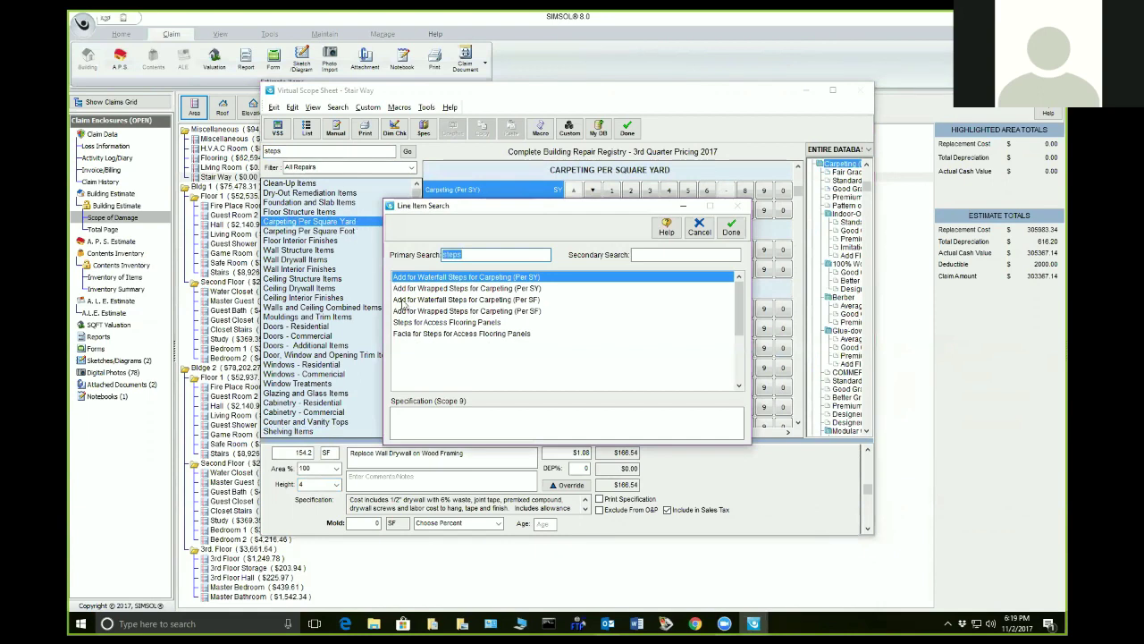
click(469, 279)
double_click(468, 279)
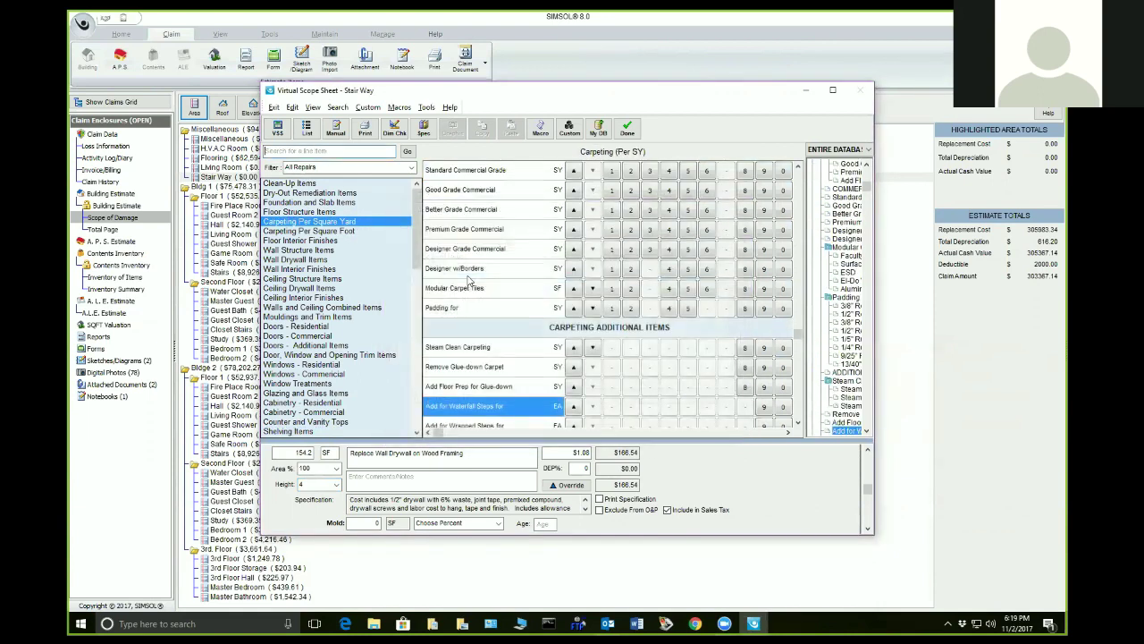
click(764, 406)
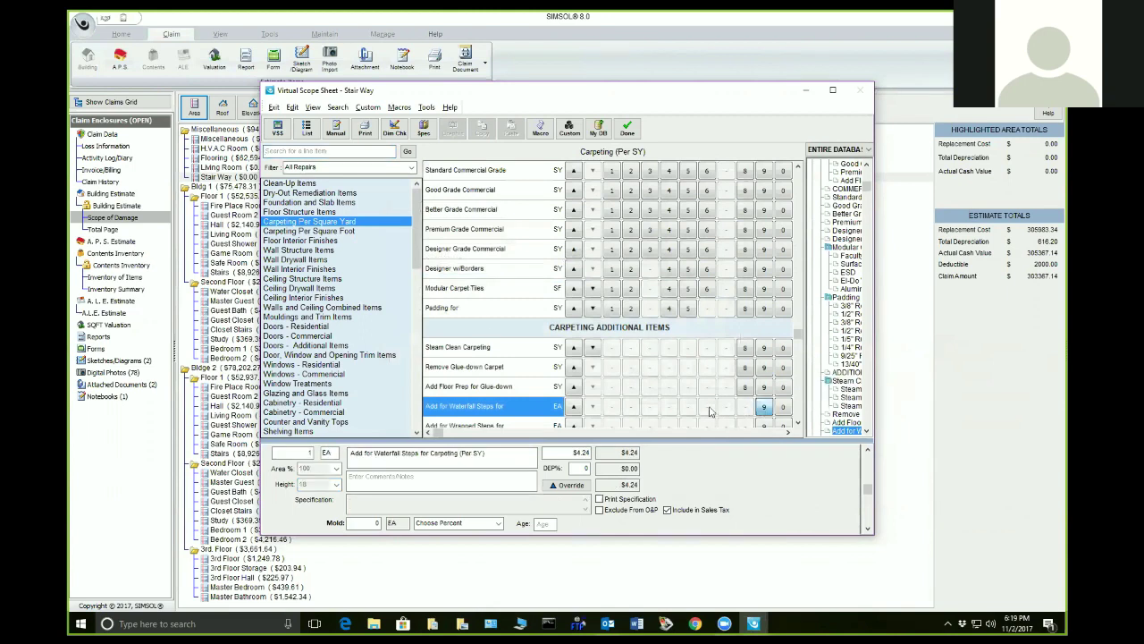
Set the waterfall steps quantity to 16 and finish the Stair Way scope sheet.
click(283, 453)
text(8)
key(Tab)
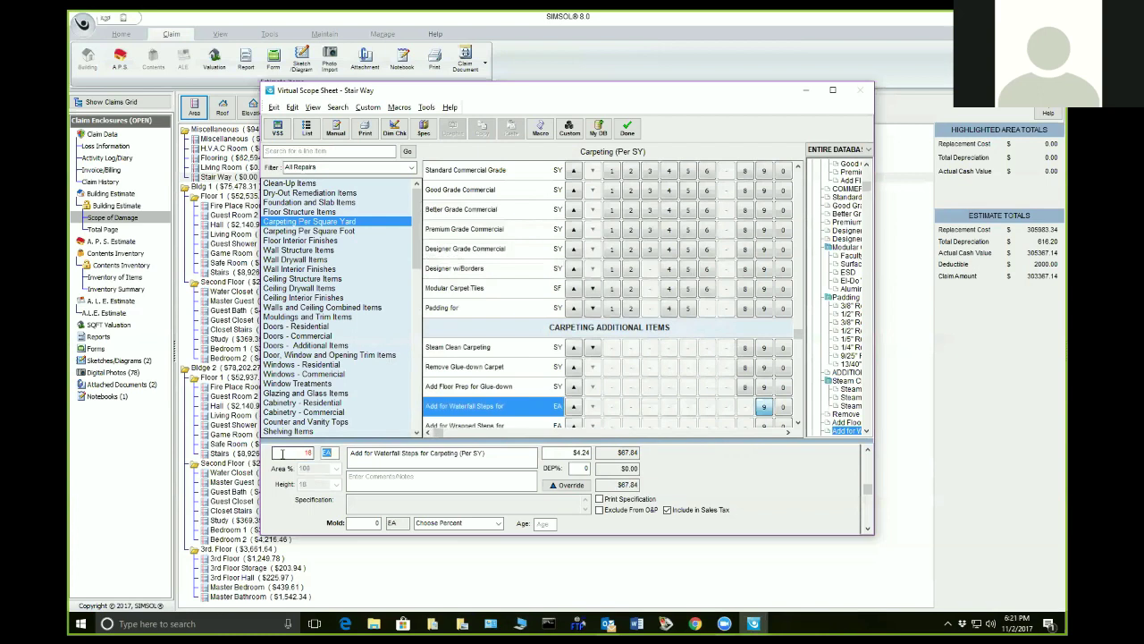
click(354, 523)
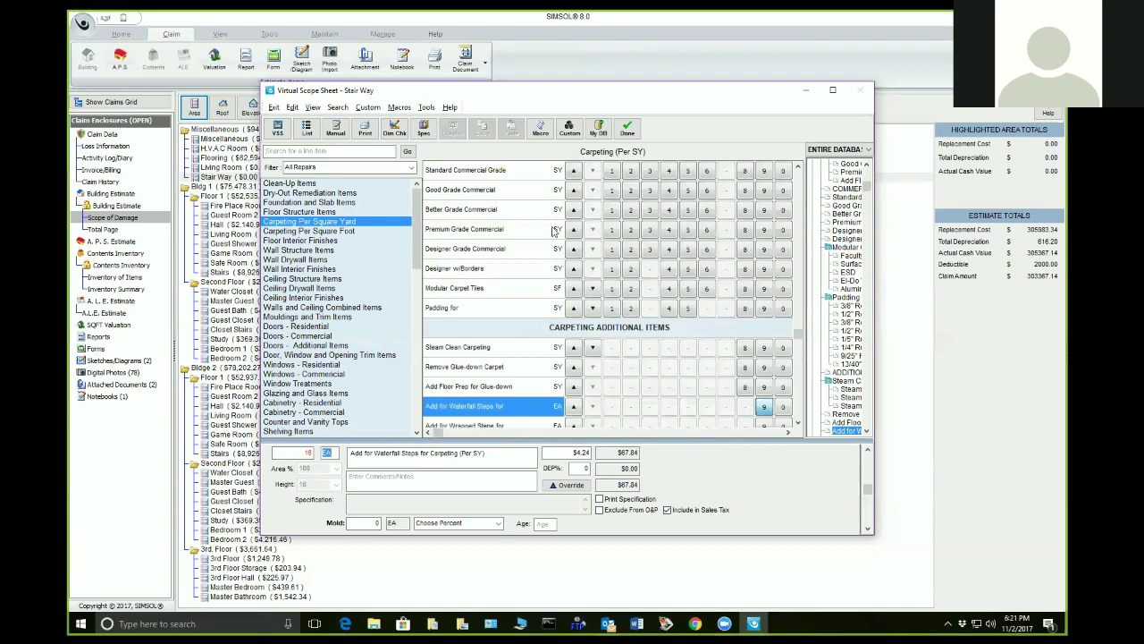
click(627, 128)
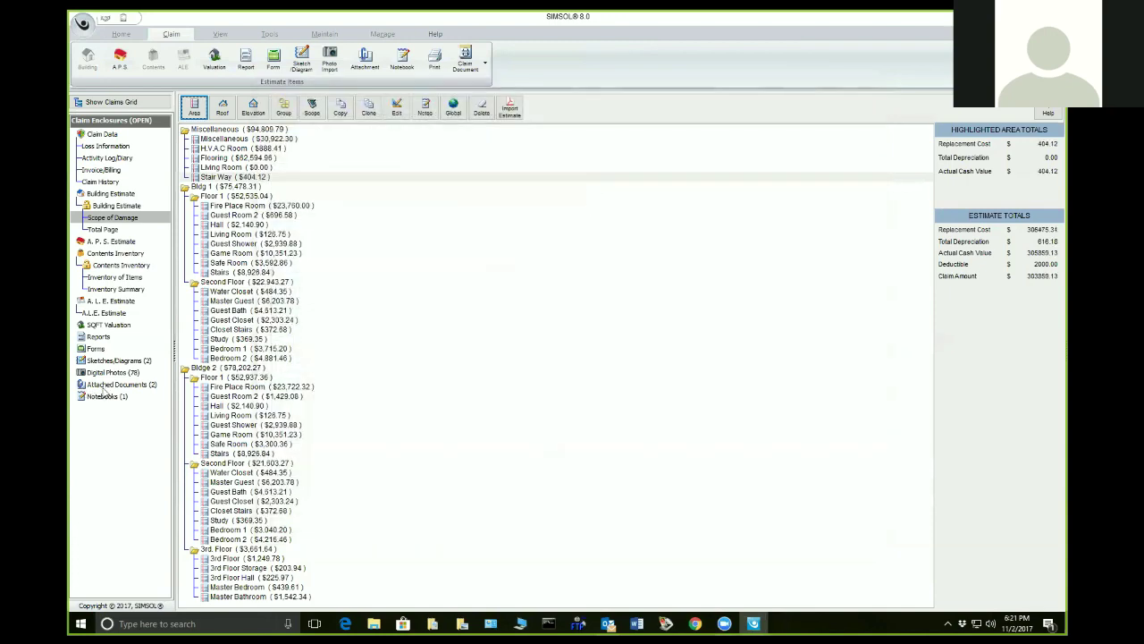
Open the Stairways diagram for editing and rotate the stairs rectangle to an angle of 180 degrees.
click(121, 360)
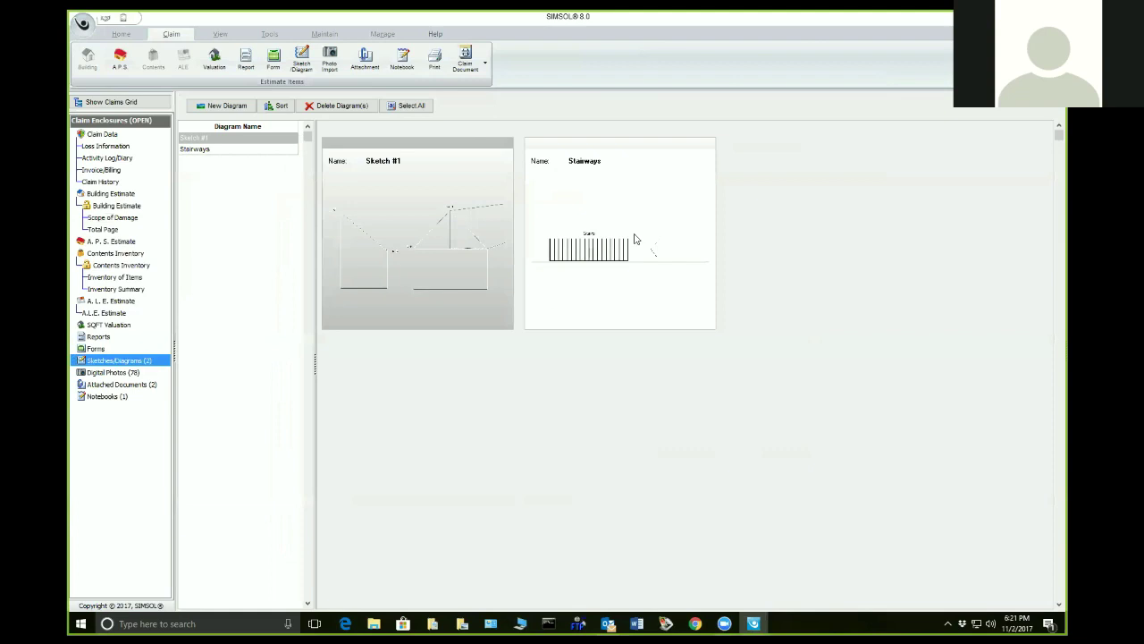
click(633, 234)
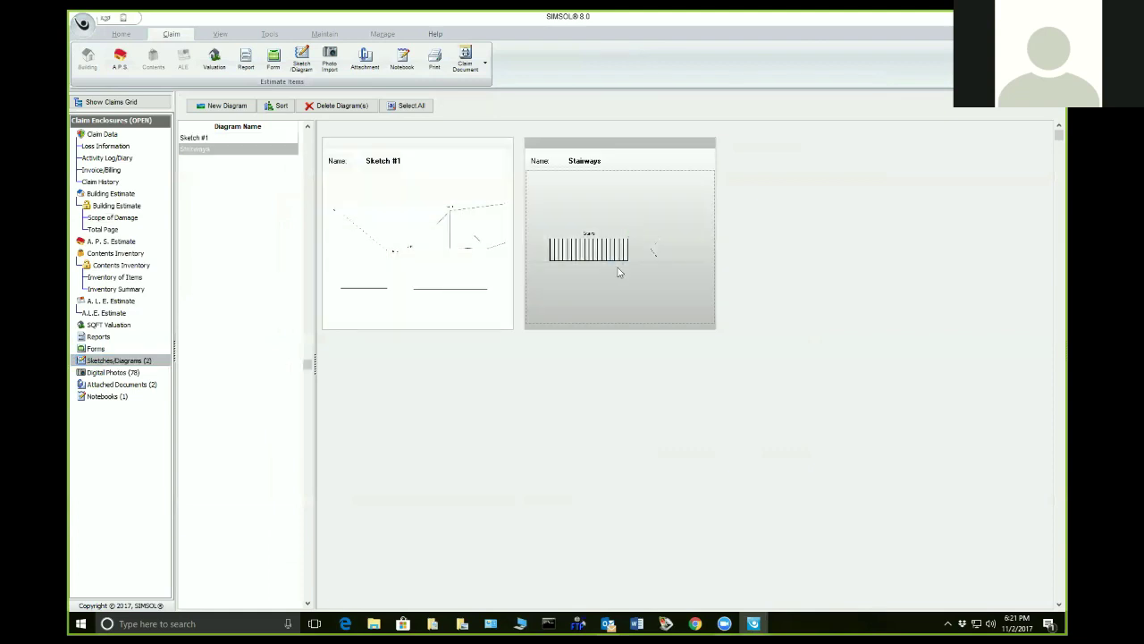
double_click(609, 272)
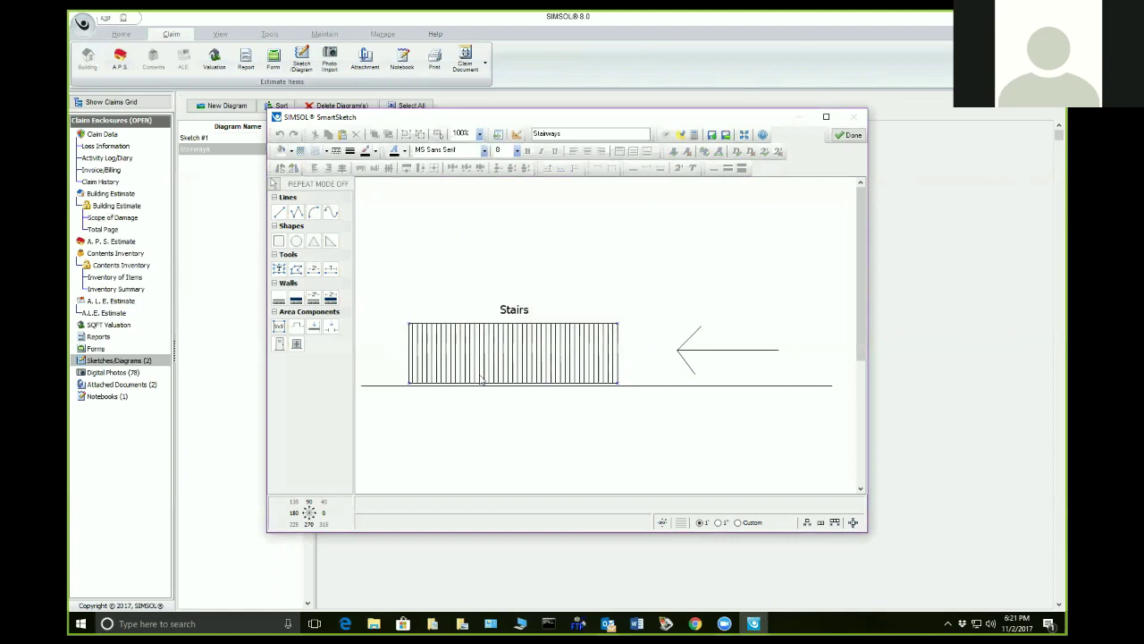
click(523, 362)
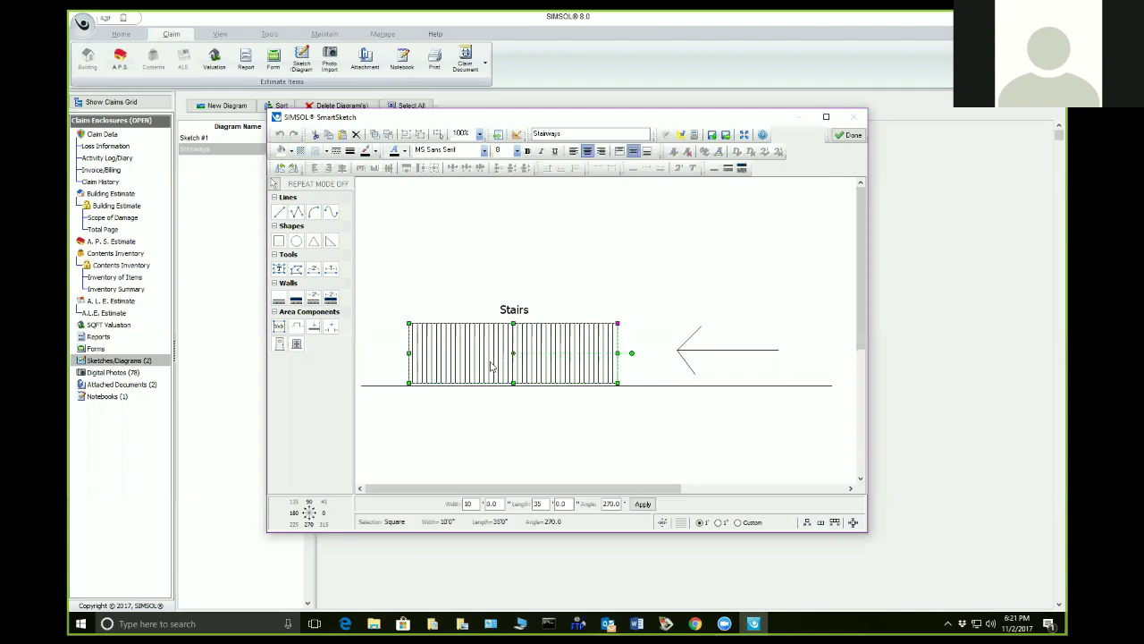
drag(632, 356, 513, 403)
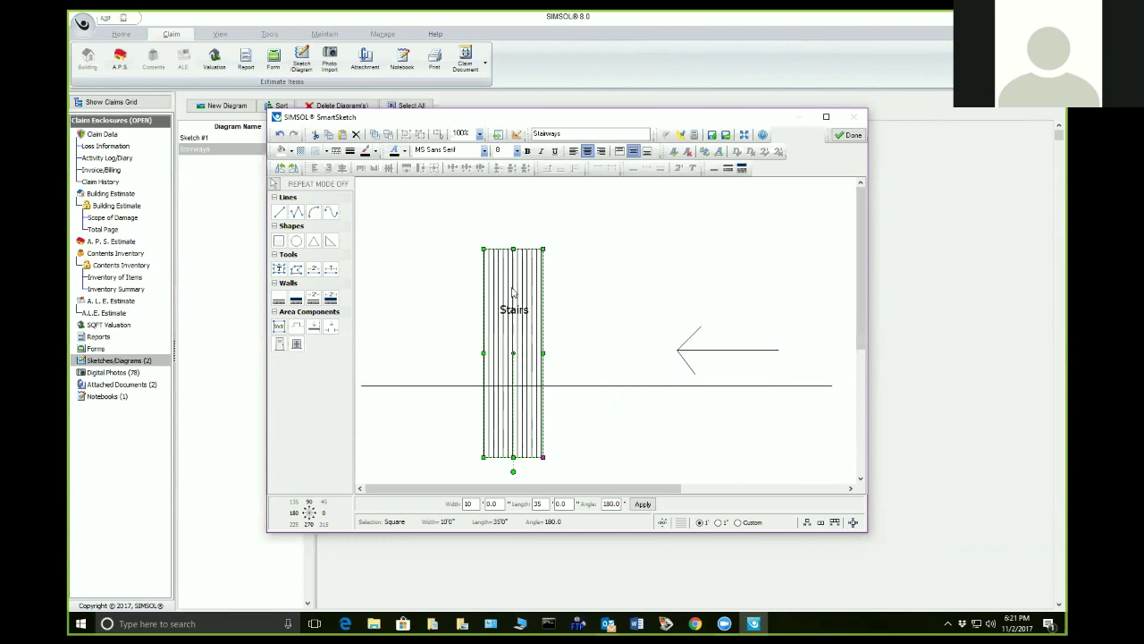
Change the stairs rectangle's fill to the horizontal line pattern and finish editing the Stairways diagram.
click(301, 152)
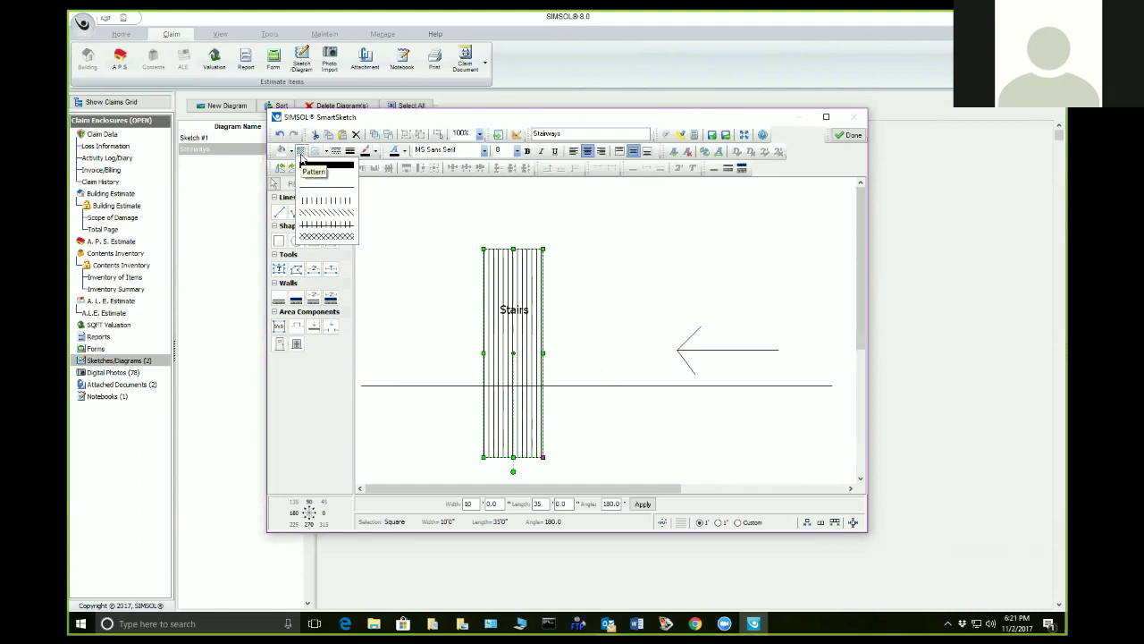
click(316, 215)
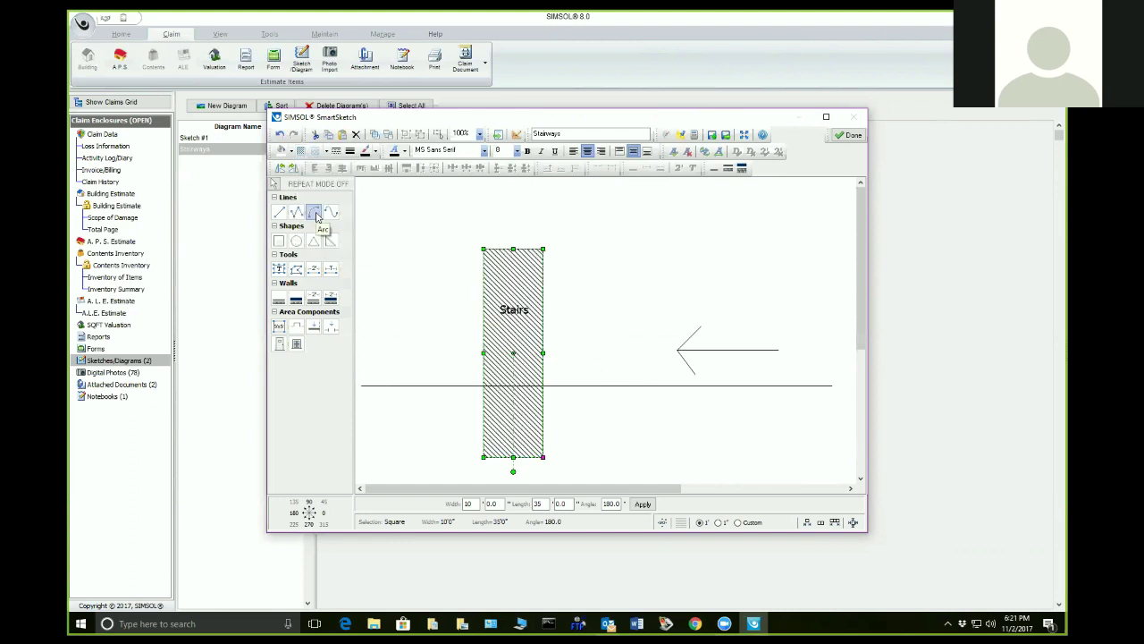
click(301, 151)
click(308, 189)
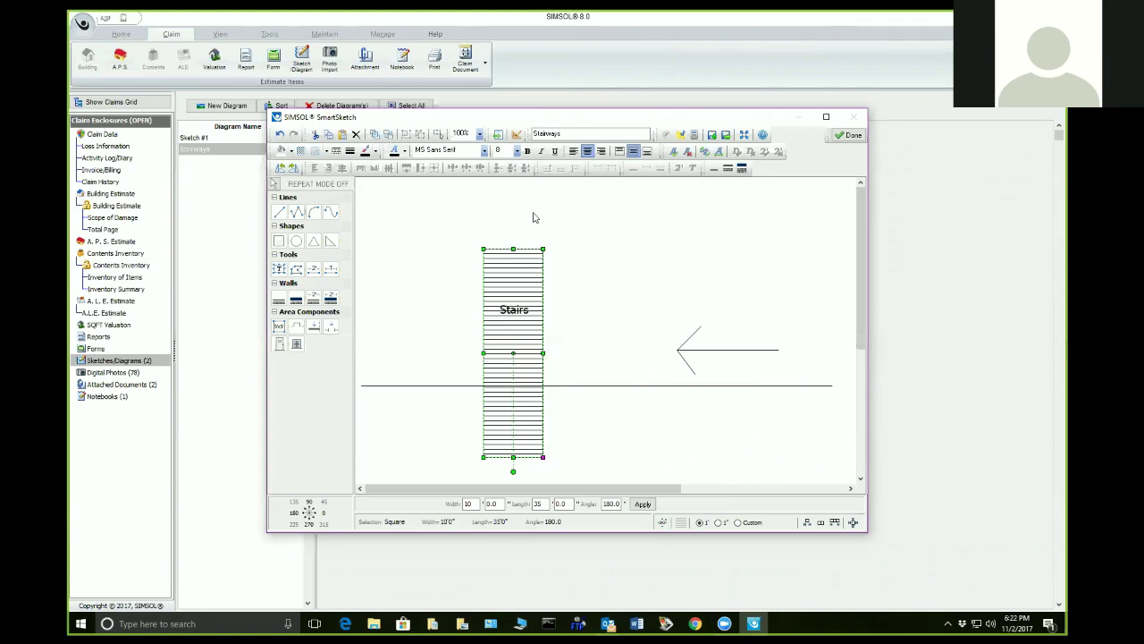
click(845, 135)
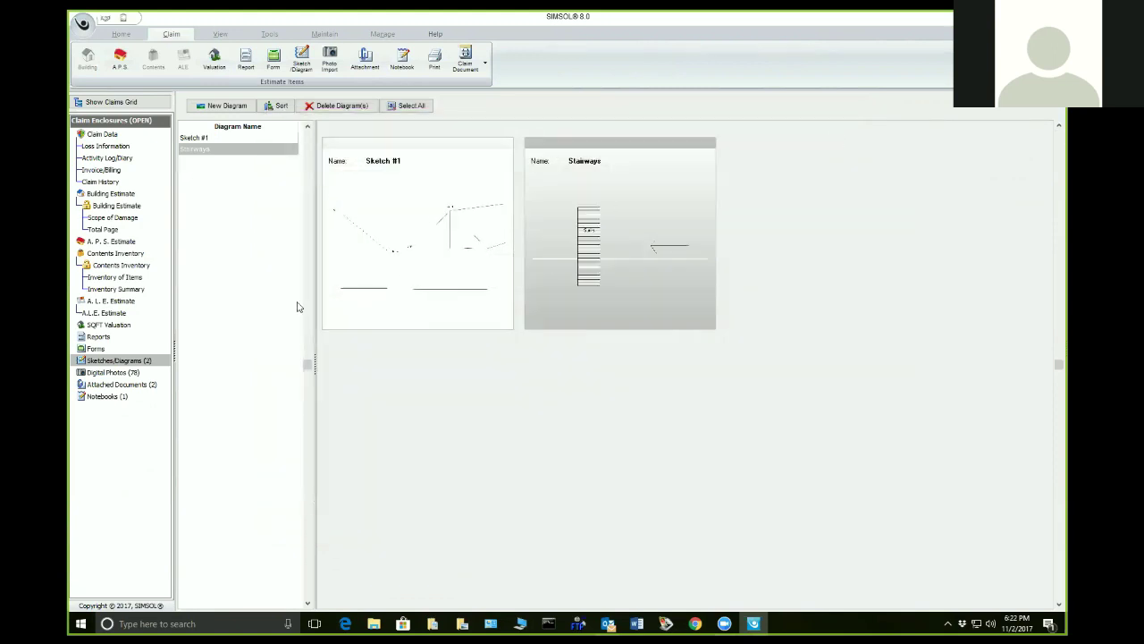
Return to the Scope of Damage and create a new area with the predefined description Bedroom 2.
click(113, 219)
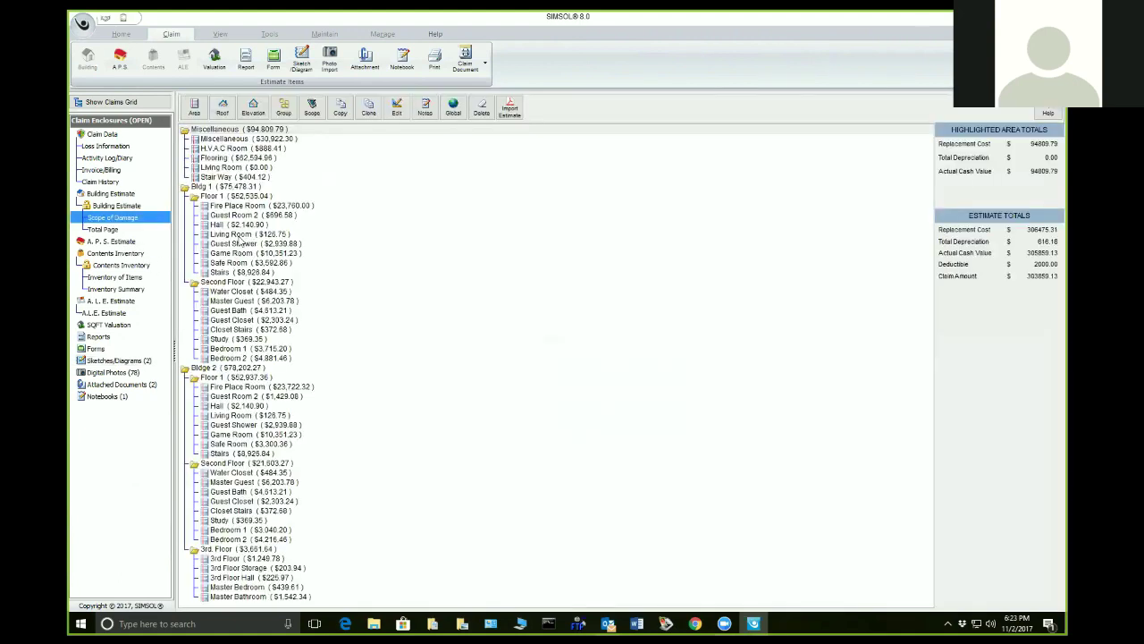
click(194, 108)
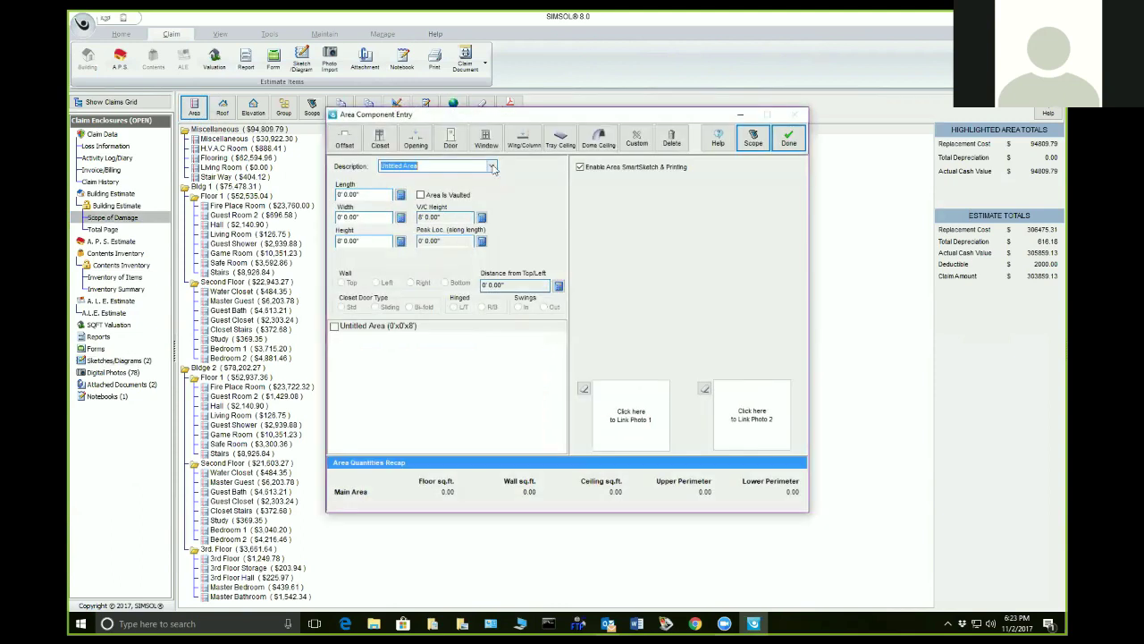
click(493, 169)
click(418, 249)
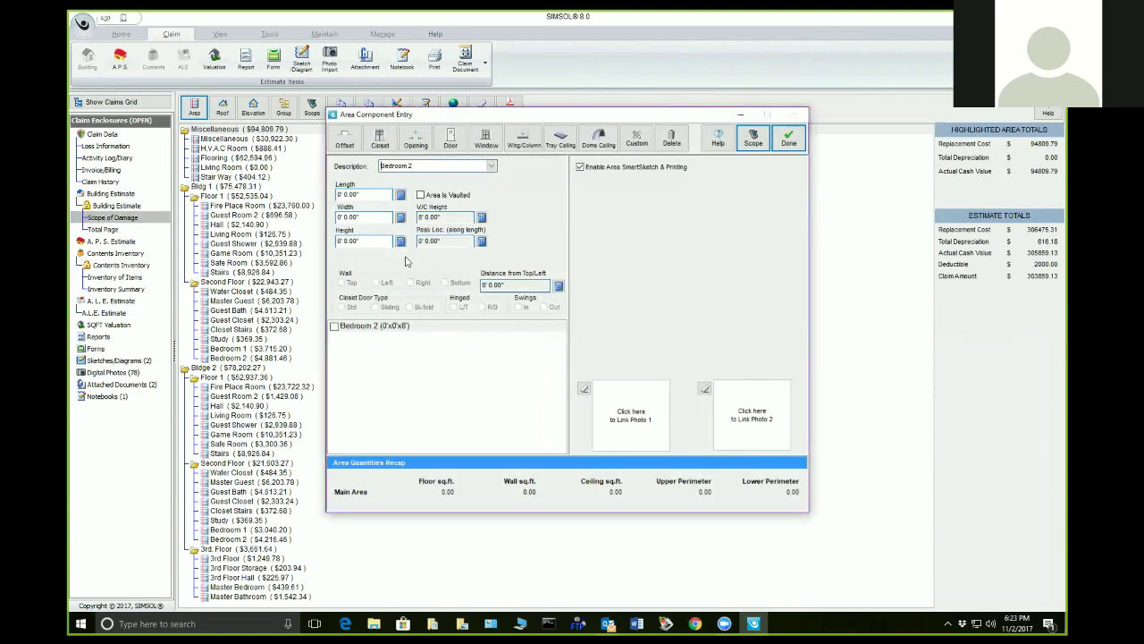
Set Bedroom 2's length to 20' and its width to 20'.
click(375, 195)
text(20)
key(Tab)
text(20)
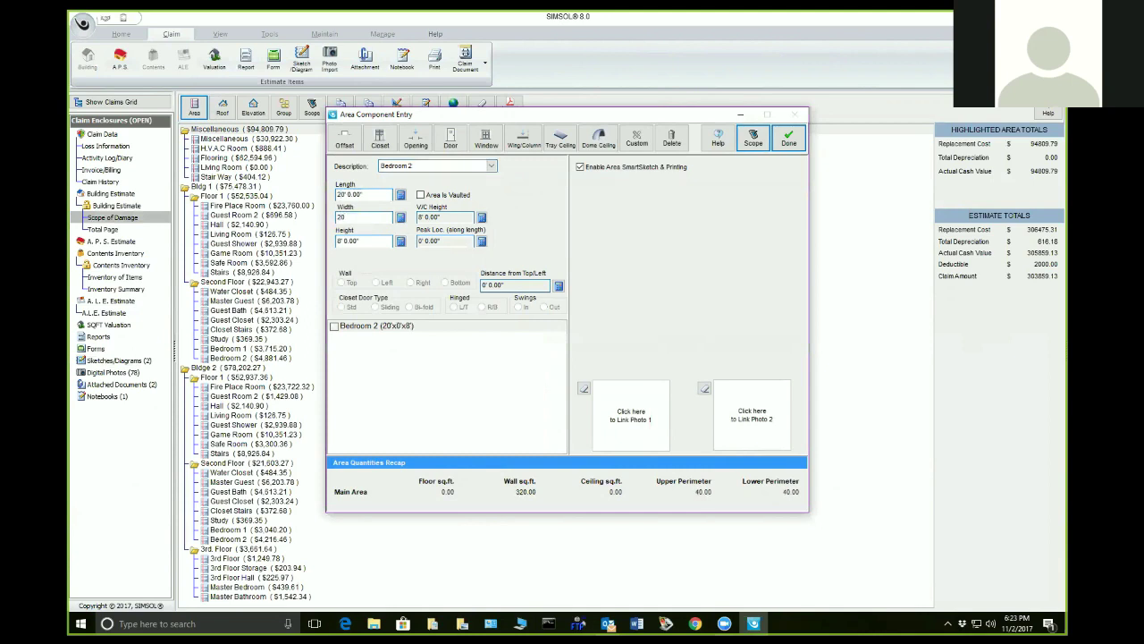
key(Tab)
key(Tab)
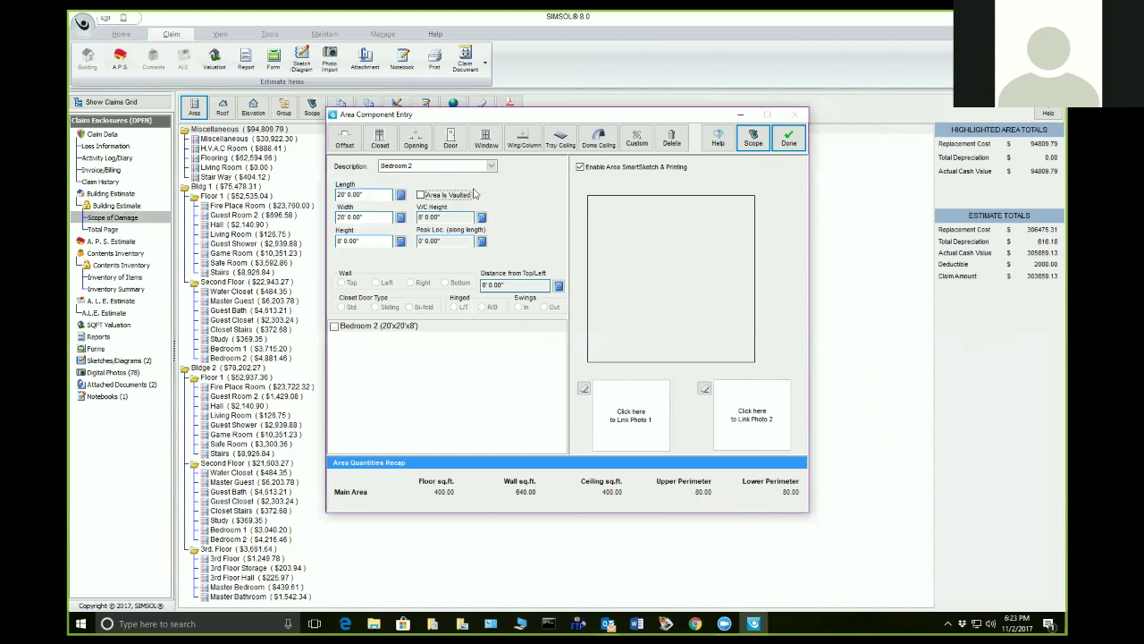
Add a tray ceiling to Bedroom 2 with a length of 4', a width of 6' and a height of 2'.
click(560, 141)
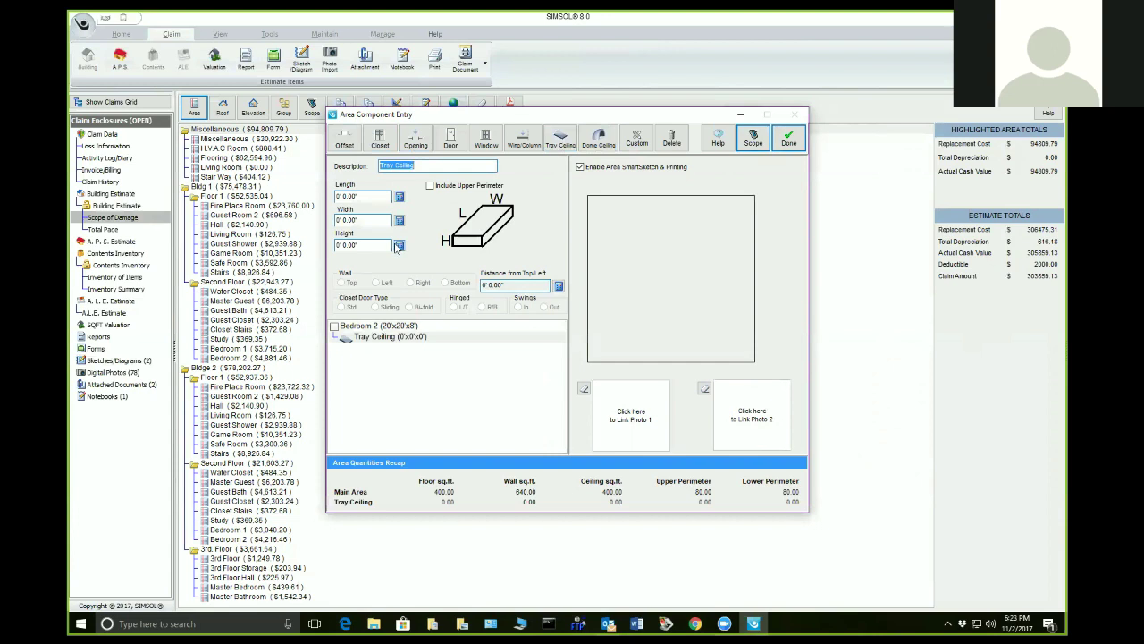
click(372, 198)
text(4)
key(Tab)
text(8)
key(Tab)
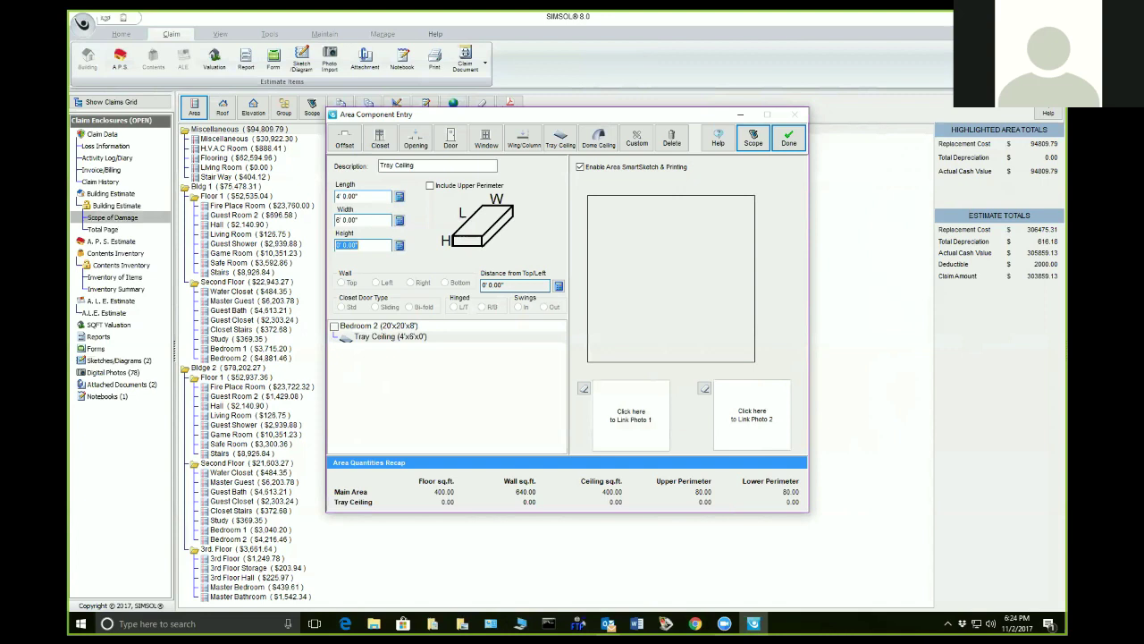
text(2)
key(Tab)
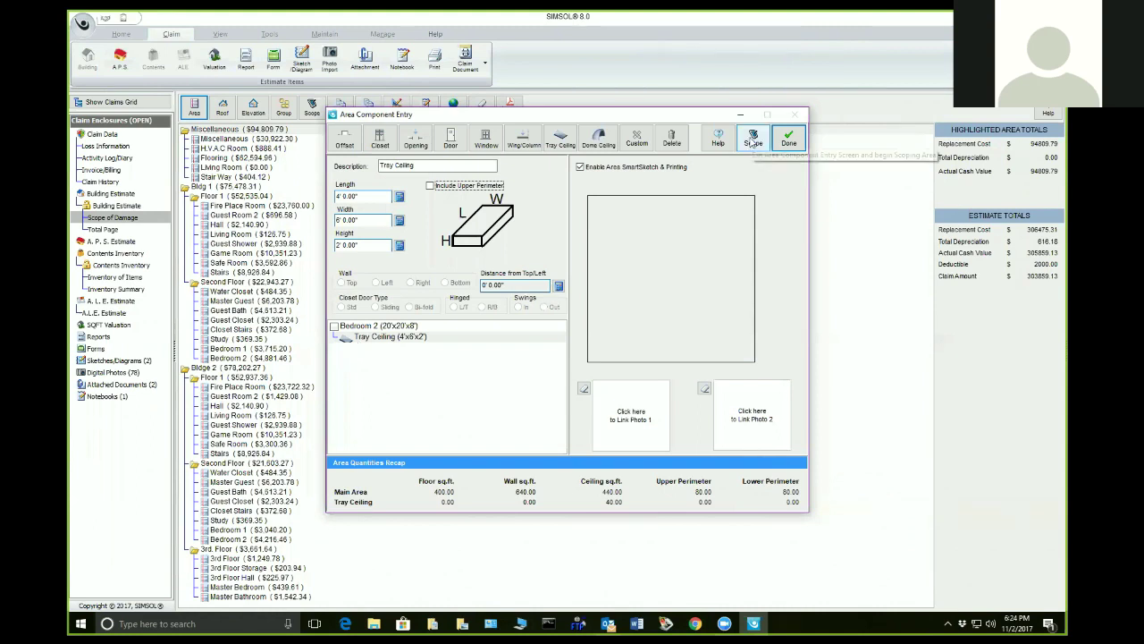
In Bedroom 2's scope sheet, add removal and replacement of ceiling drywall on wood framing, and open the area's dimension check.
click(788, 139)
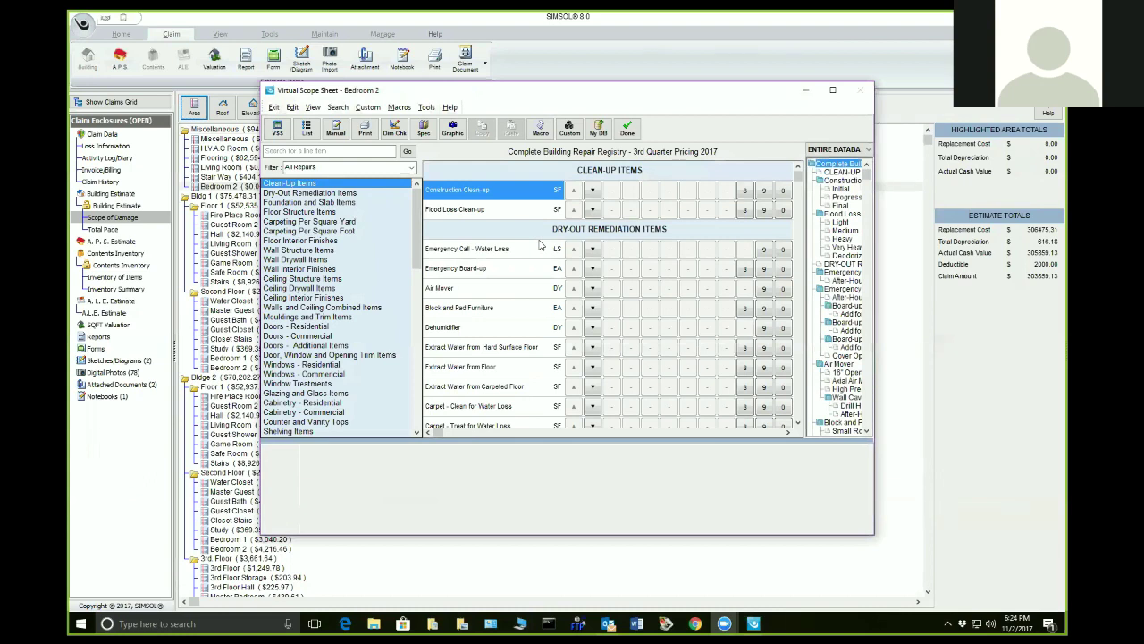
click(319, 288)
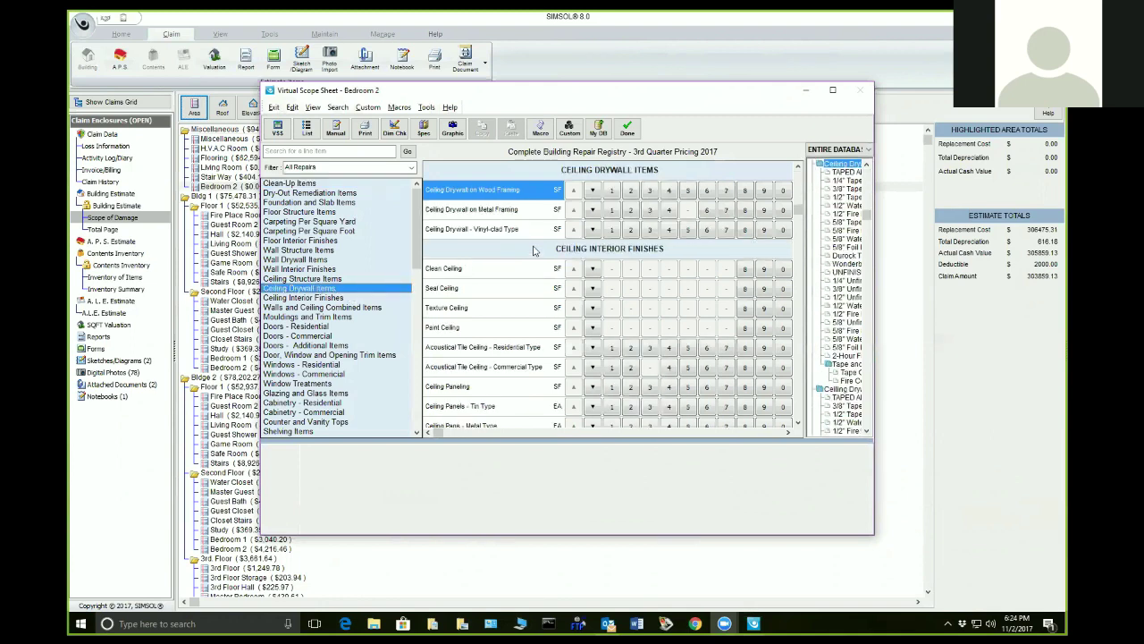
click(612, 189)
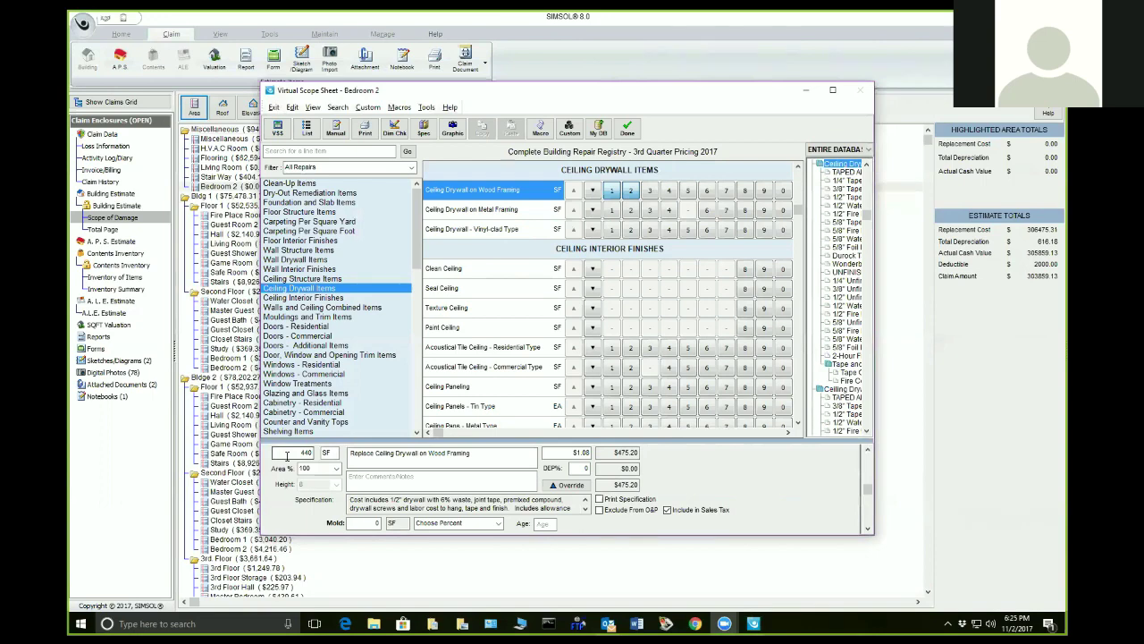
click(394, 130)
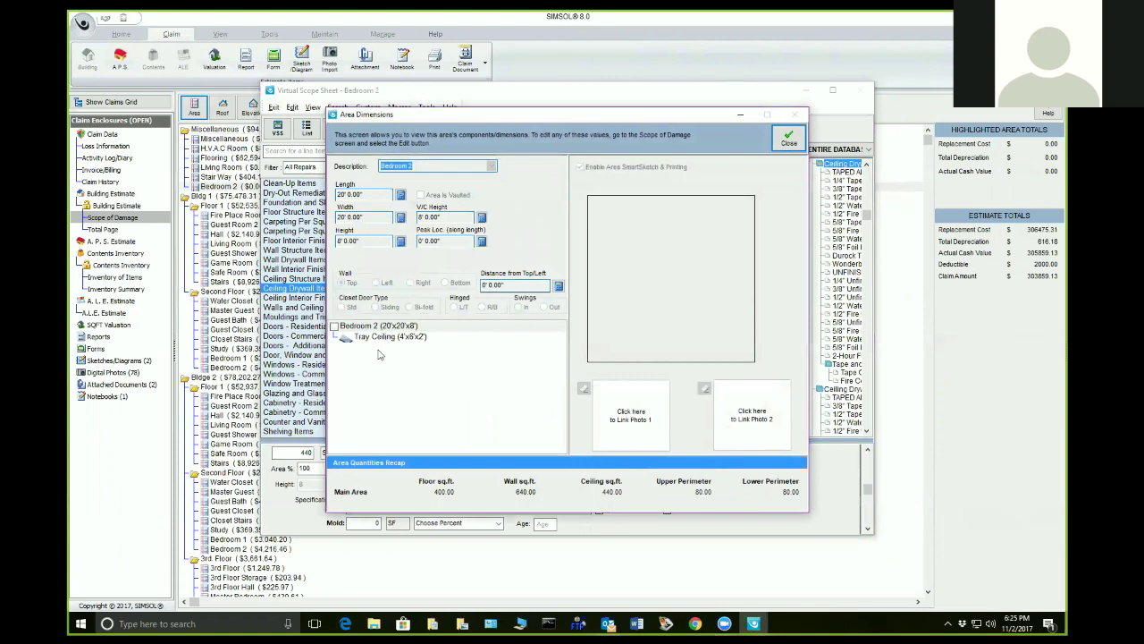
Check the tray ceiling's quantities in the area dimensions, and finish Bedroom 2's scope sheet.
click(375, 338)
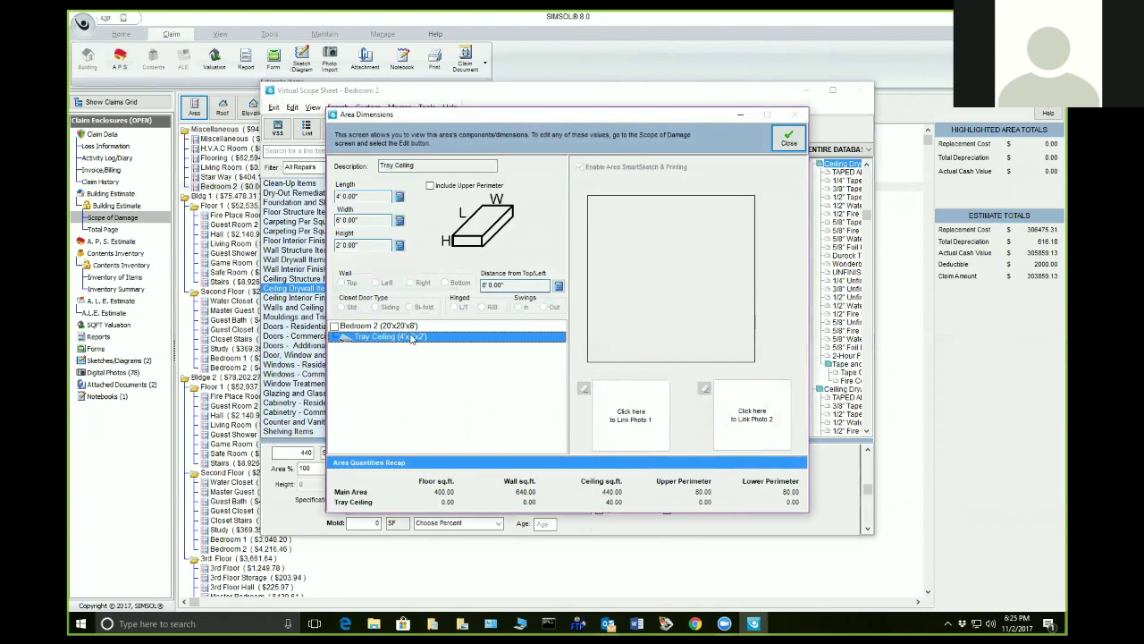
click(790, 140)
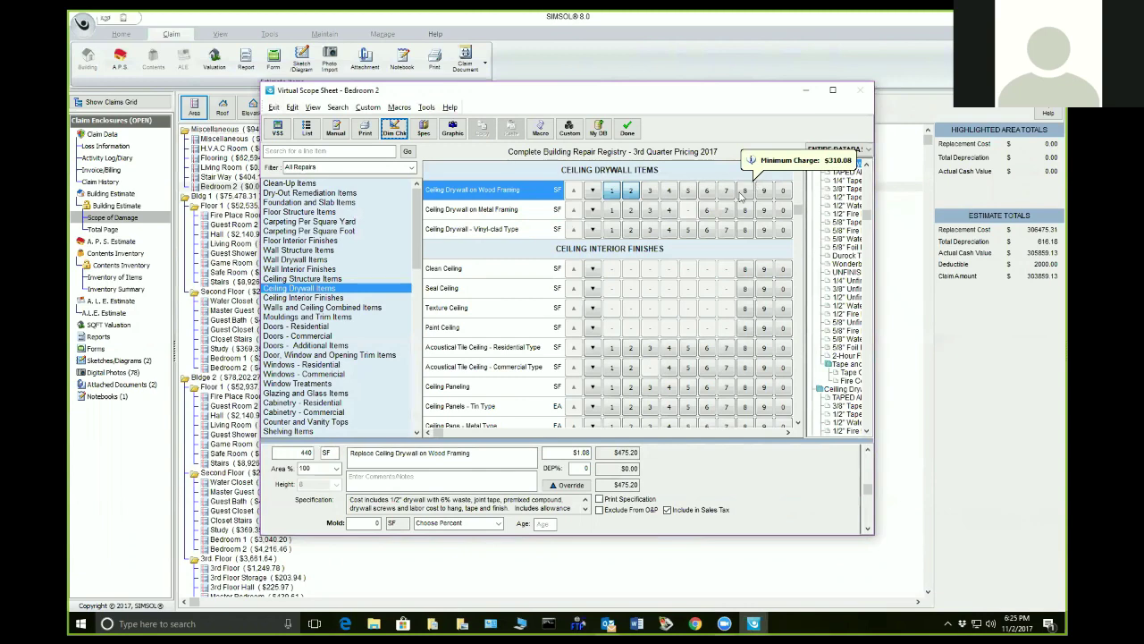
click(629, 130)
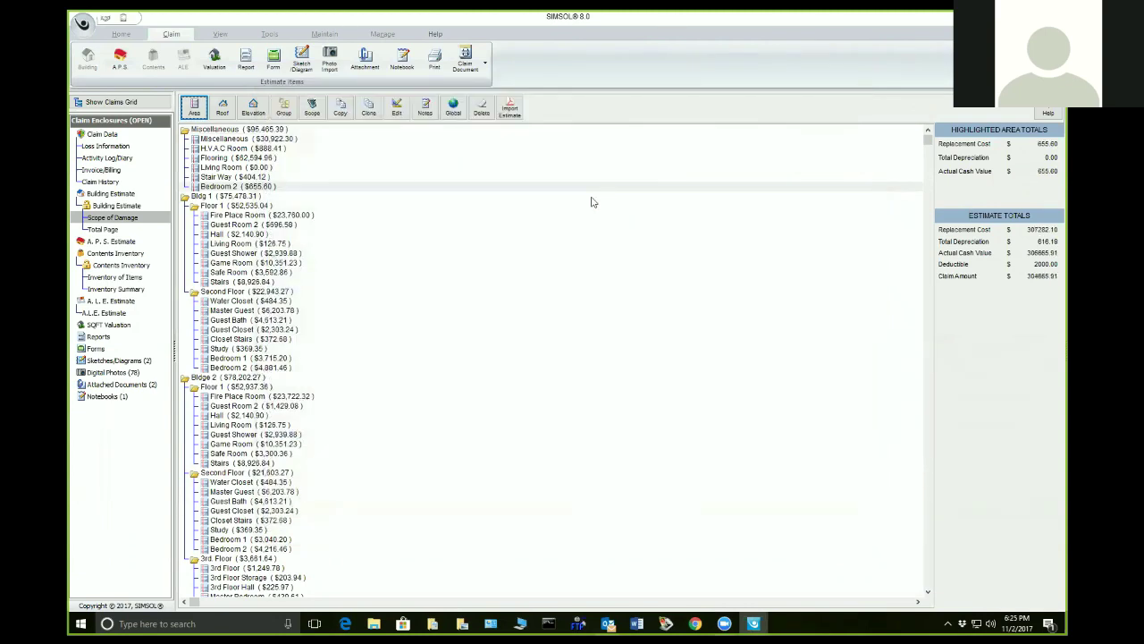
Edit the Bedroom 2 area under Miscellaneous and delete its tray ceiling component.
click(370, 188)
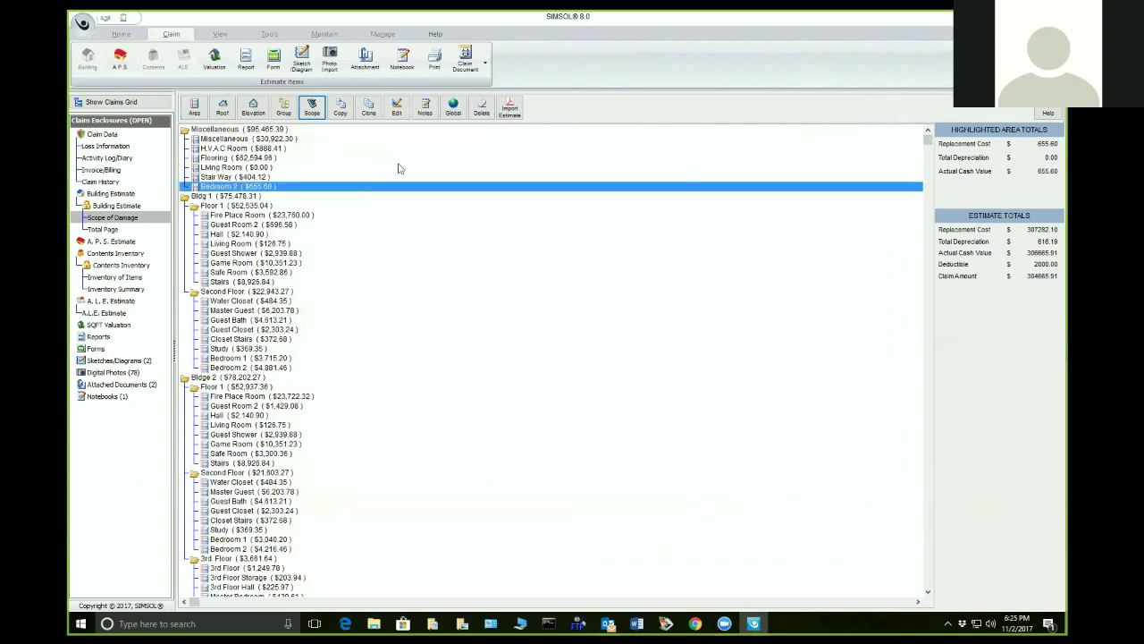
click(397, 107)
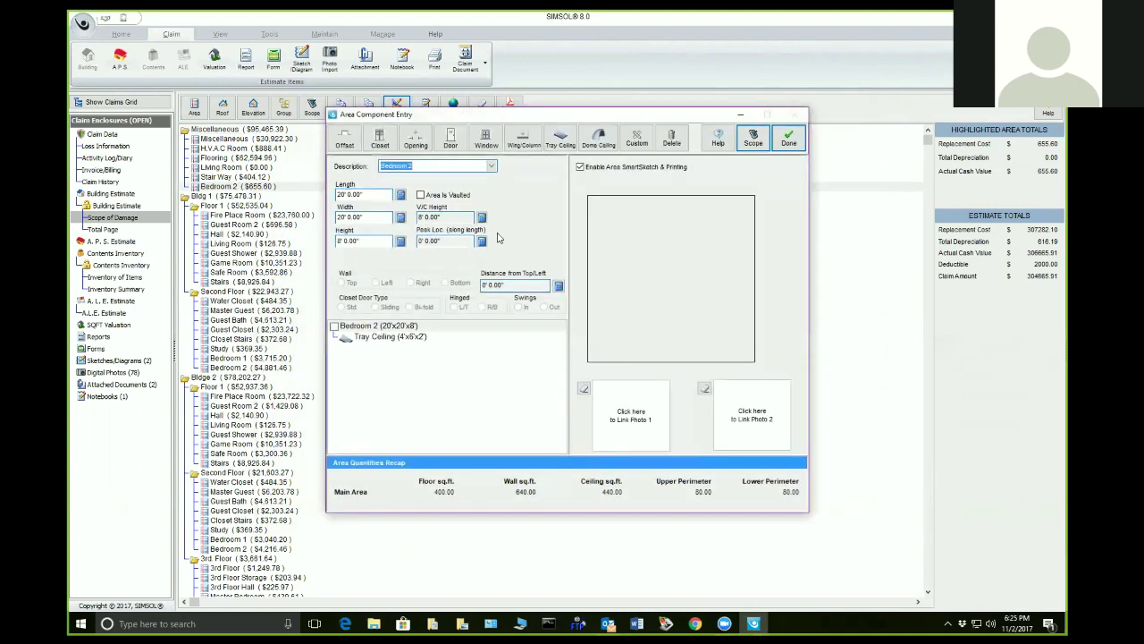
click(384, 337)
click(673, 141)
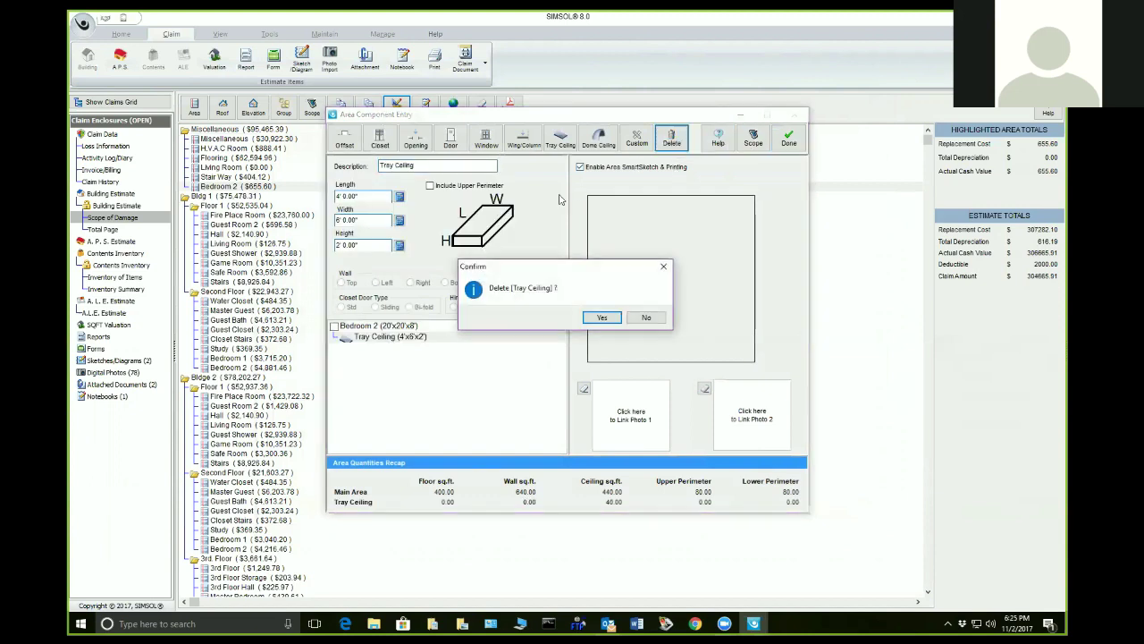
click(600, 318)
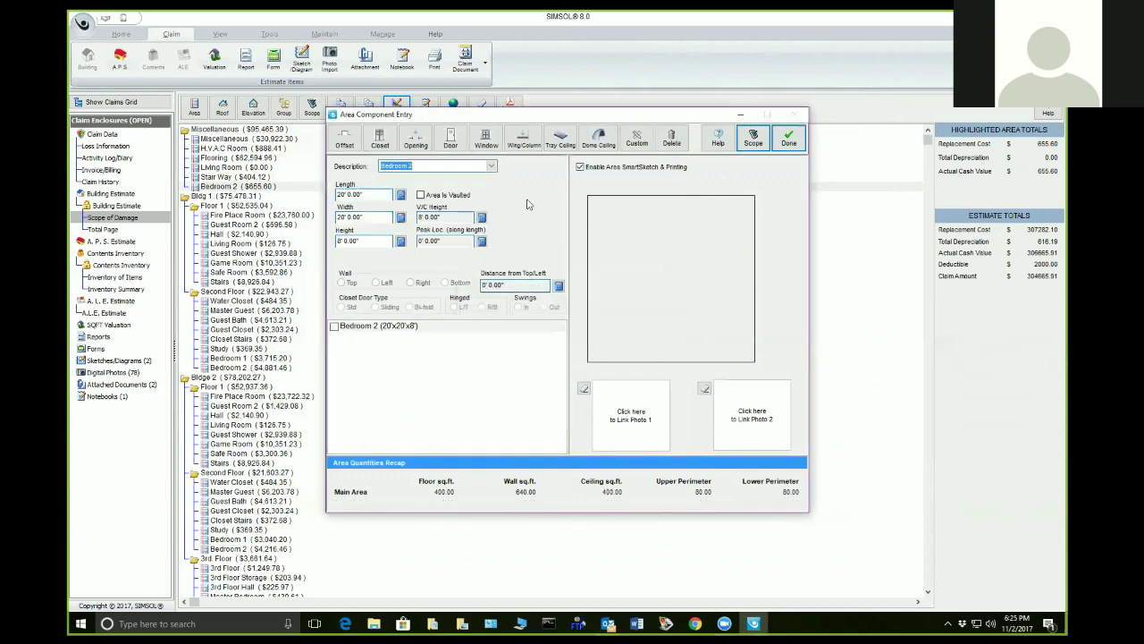
Add a dome ceiling to Bedroom 2 with a diameter of 5' and a height of 2'.
click(599, 139)
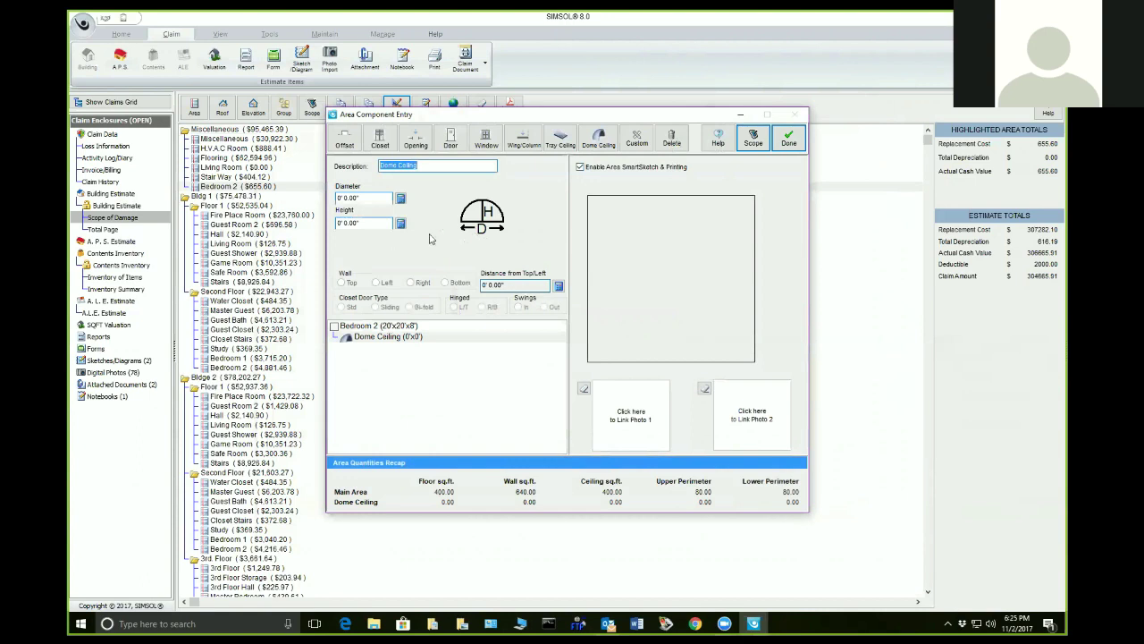
click(386, 198)
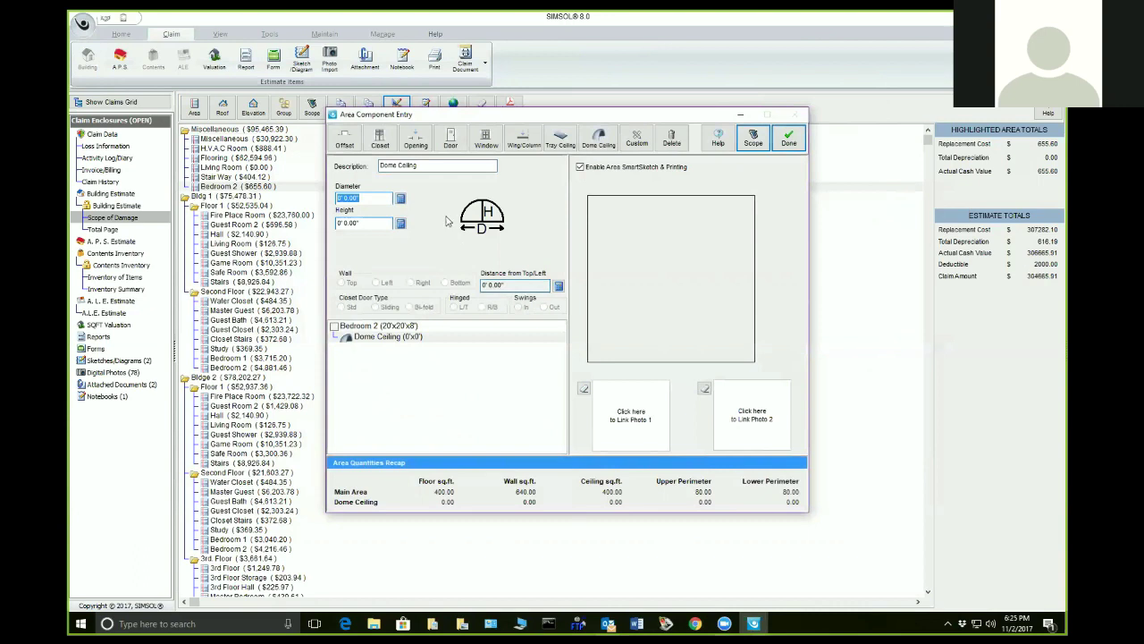
text(5)
key(Tab)
text(2)
click(389, 336)
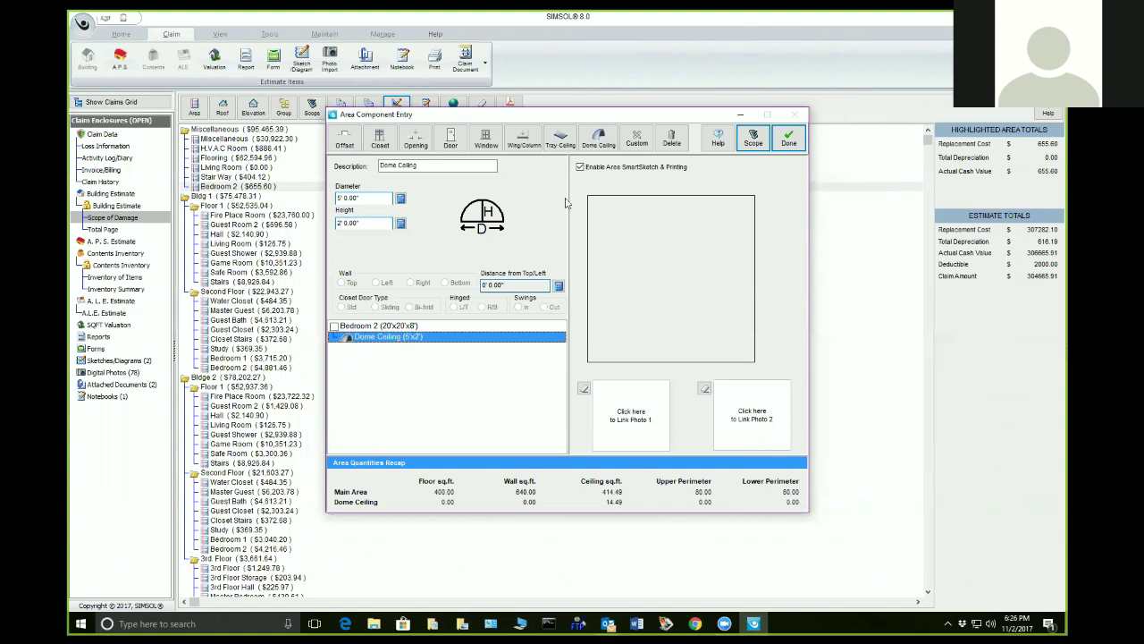
Add a custom user adjustment to Bedroom 2 of -10 for the ceiling square footage.
click(637, 138)
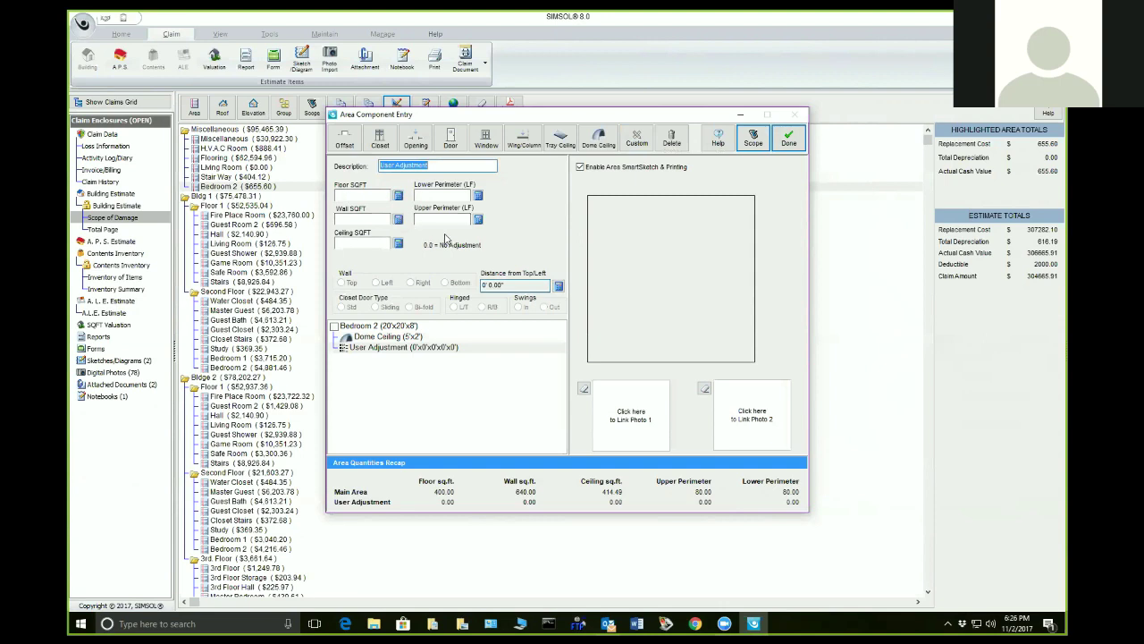
click(366, 242)
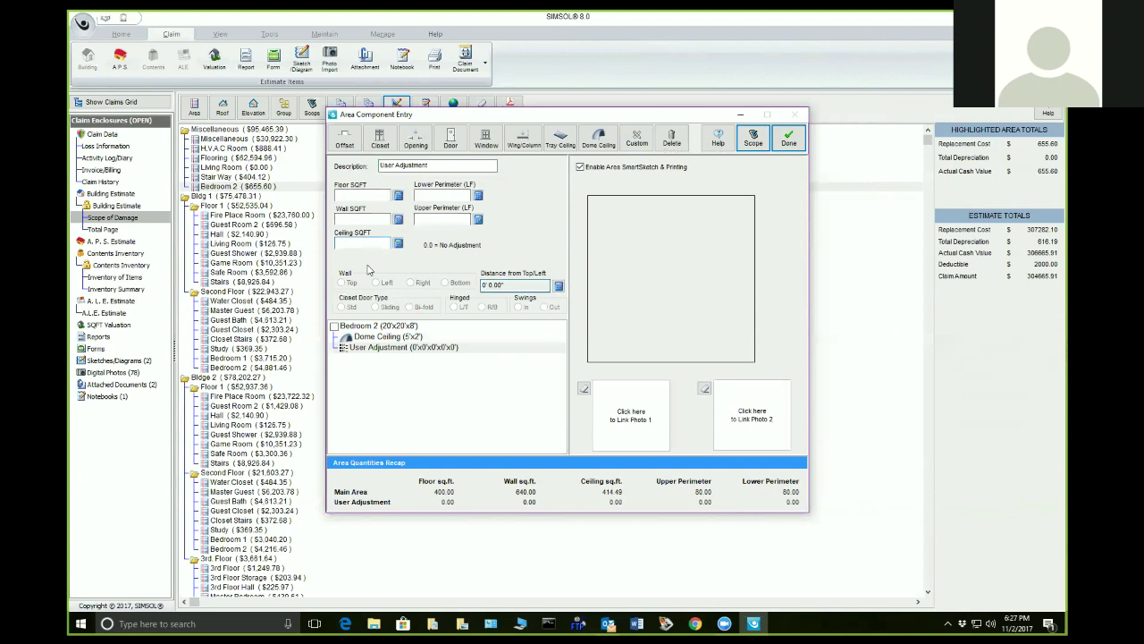
text(-10)
key(Tab)
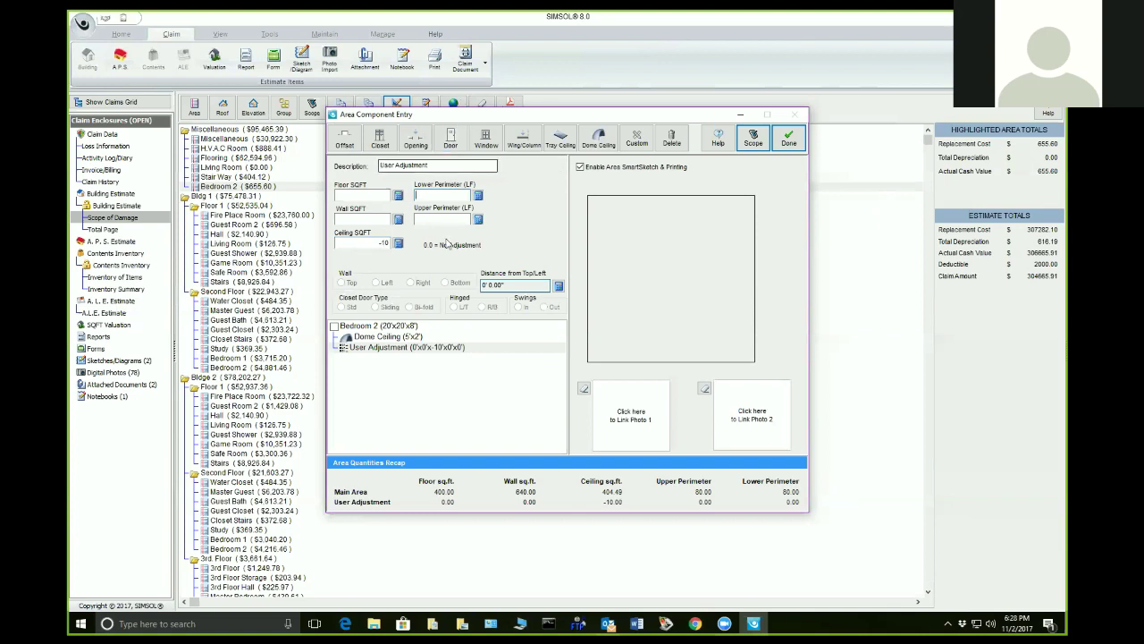
Add a 2'0" x 6'0" closet to Bedroom 2 and set its opening width to 4'.
click(394, 325)
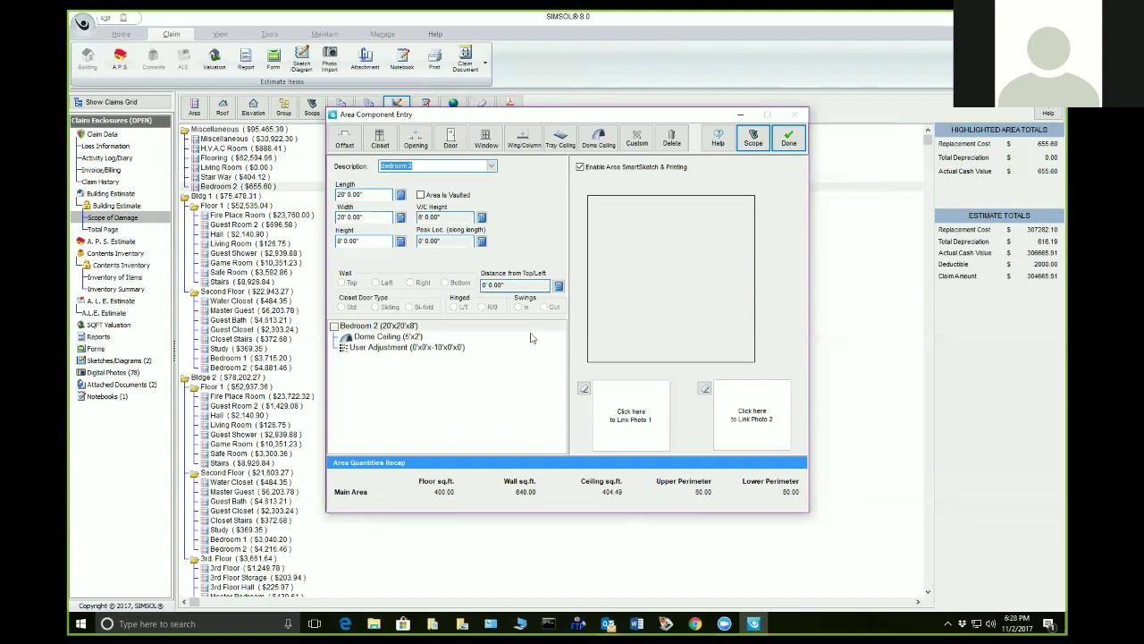
click(380, 136)
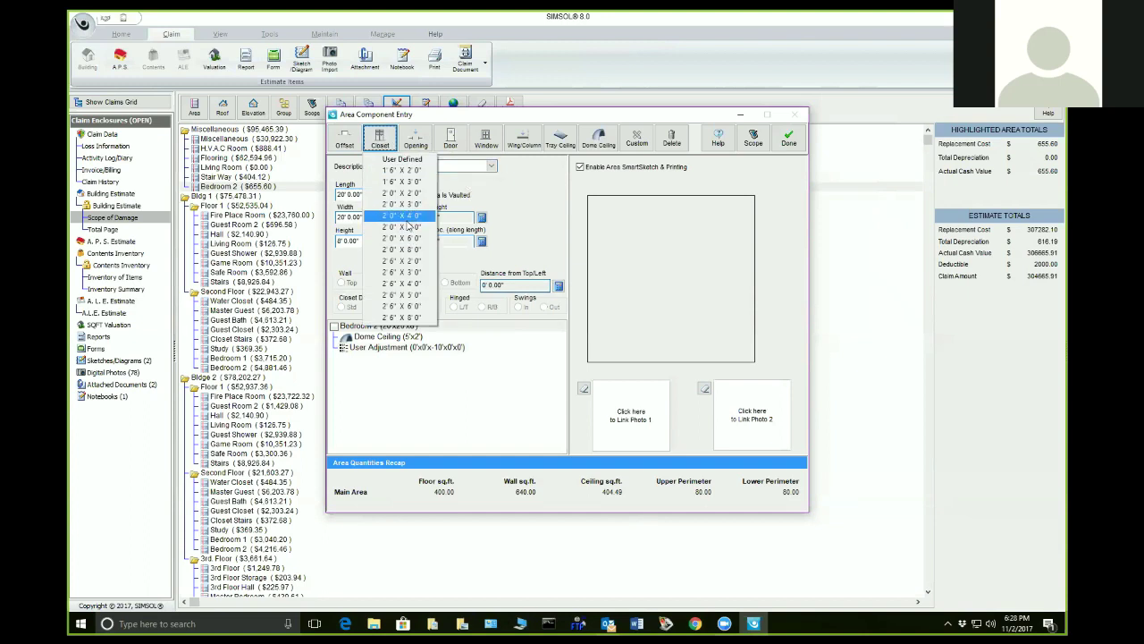
click(398, 246)
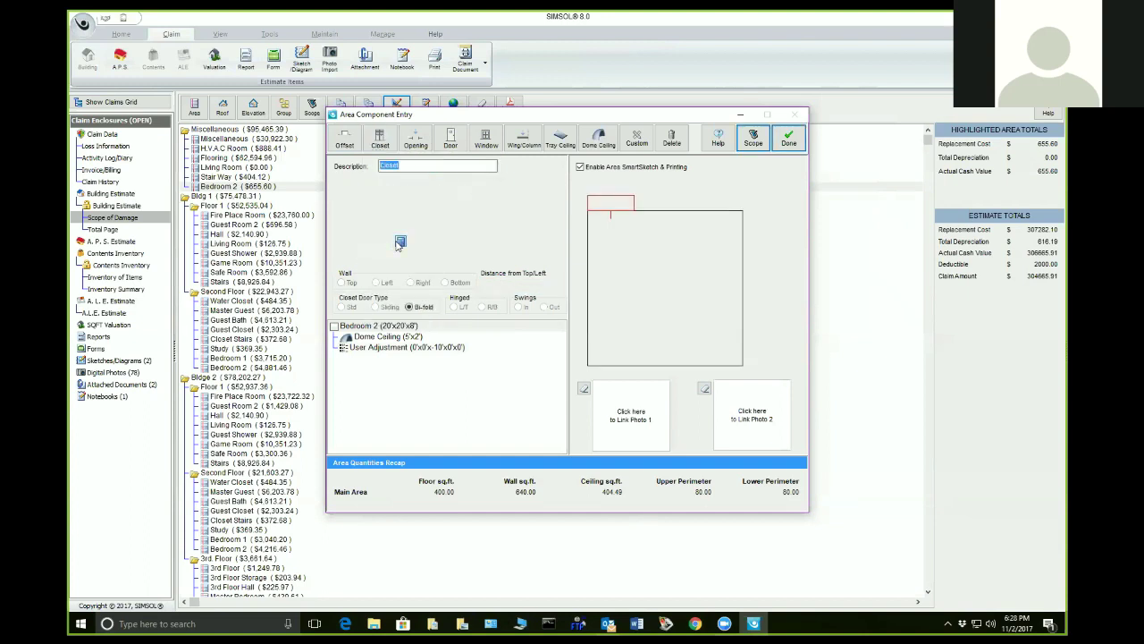
click(449, 197)
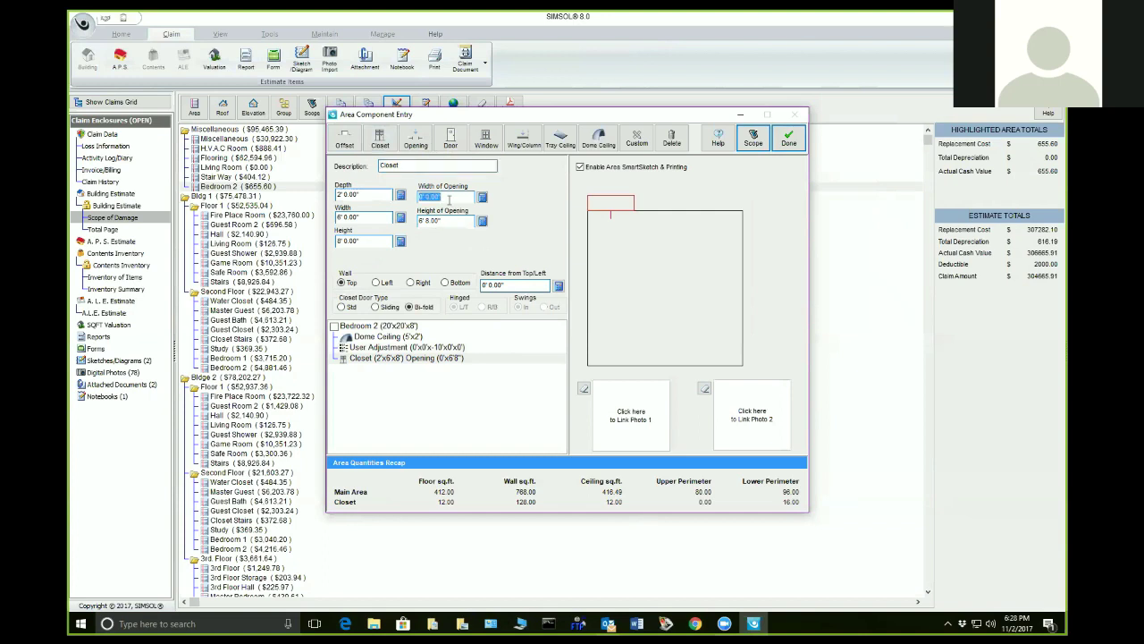
text(4)
key(Tab)
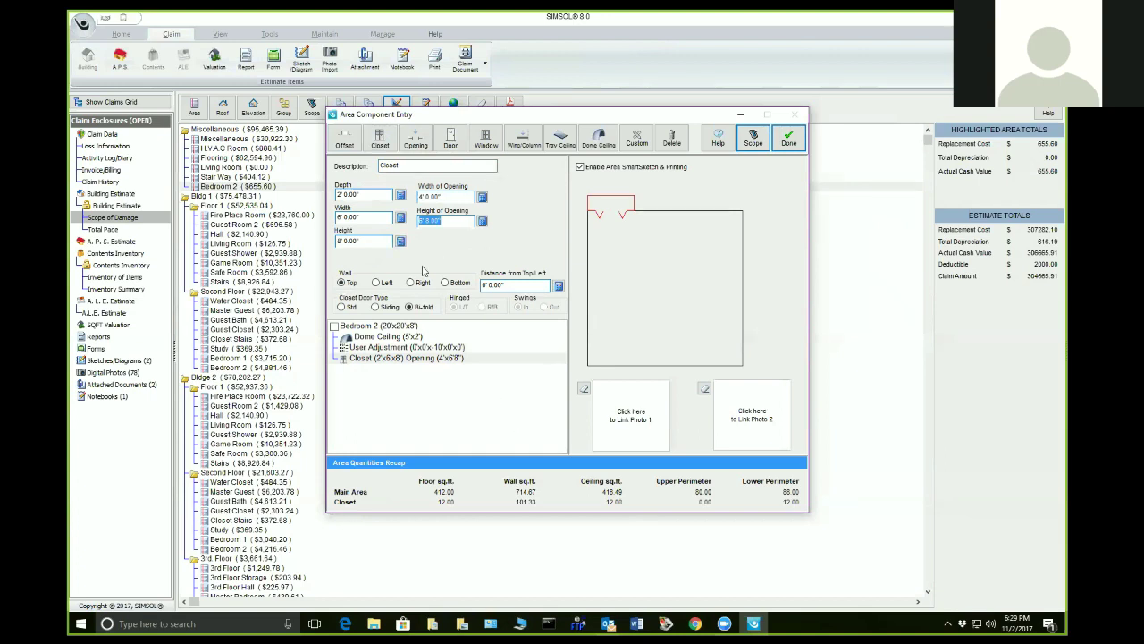
click(381, 360)
Add a wing/column component to Bedroom 2 and rename it Pony Wall.
click(523, 138)
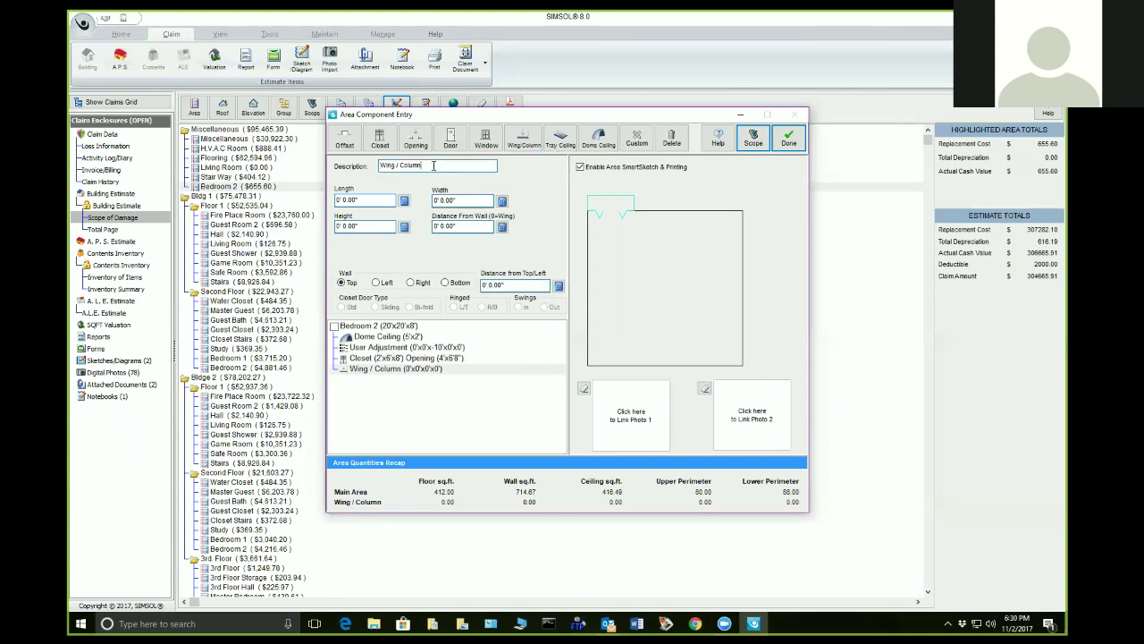
key(BackSpace)
key(BackSpace)
key(BackSpace)
key(BackSpace)
key(BackSpace)
key(BackSpace)
key(BackSpace)
key(BackSpace)
key(BackSpace)
key(BackSpace)
key(BackSpace)
key(BackSpace)
key(BackSpace)
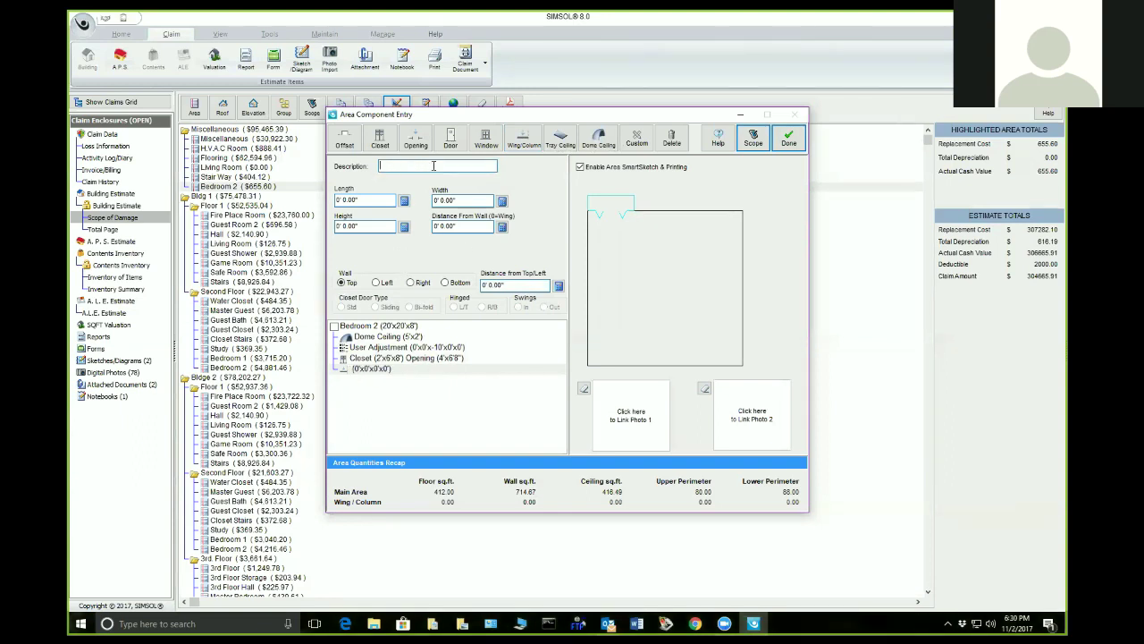
text(Pony Wall)
key(Tab)
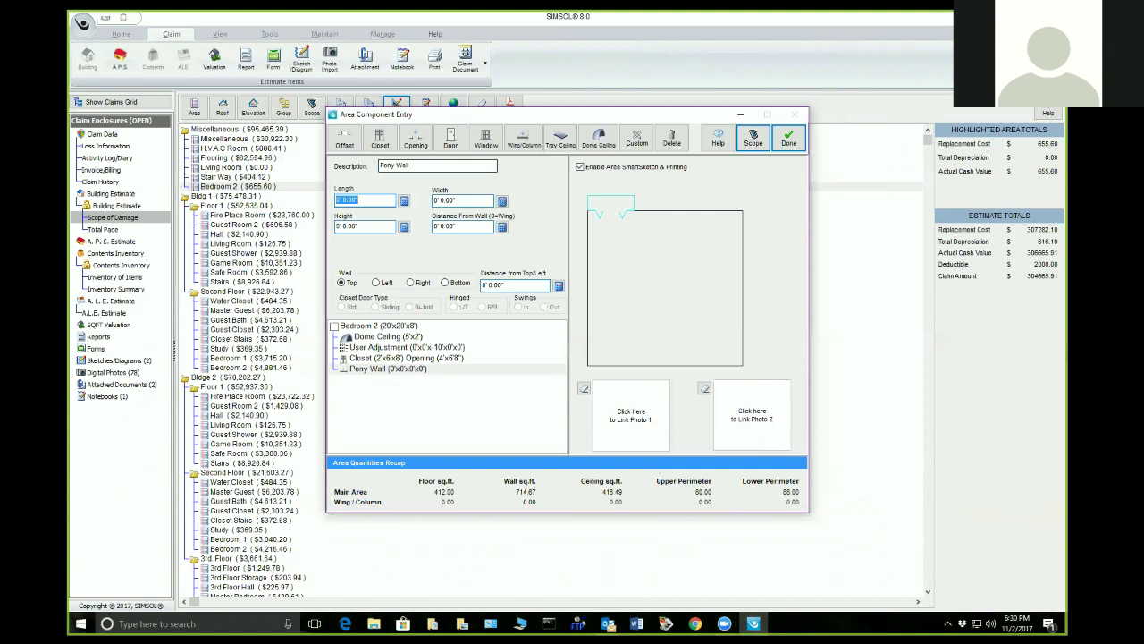
Set the Pony Wall's length to 6', its width to 1' and its height to 4'.
text(6)
key(Tab)
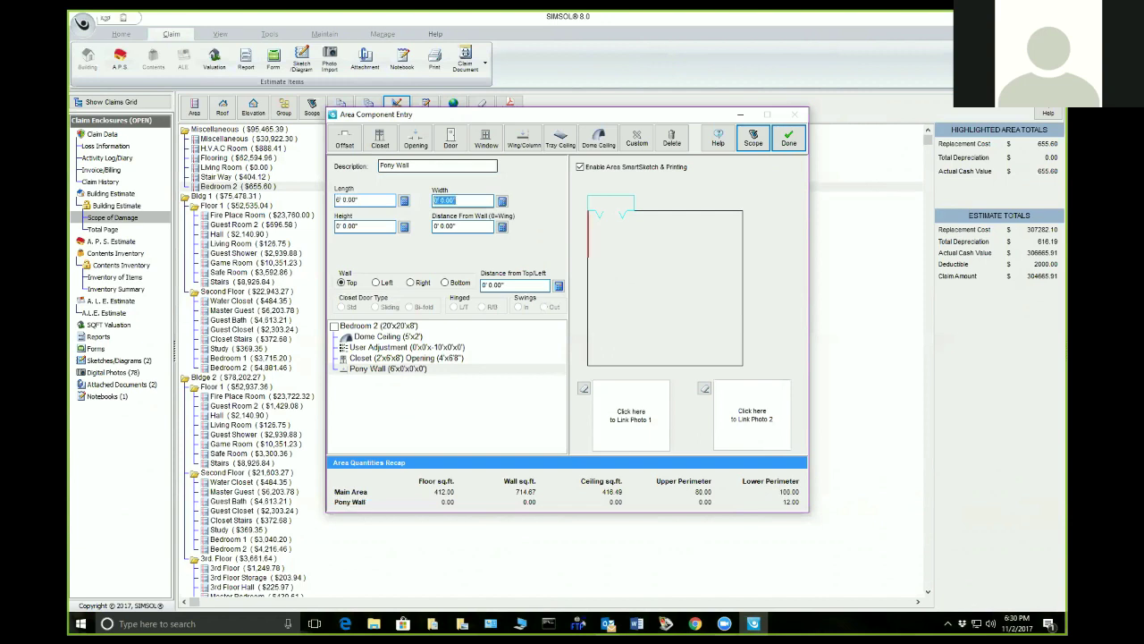
text(1)
key(Tab)
text(4)
key(Tab)
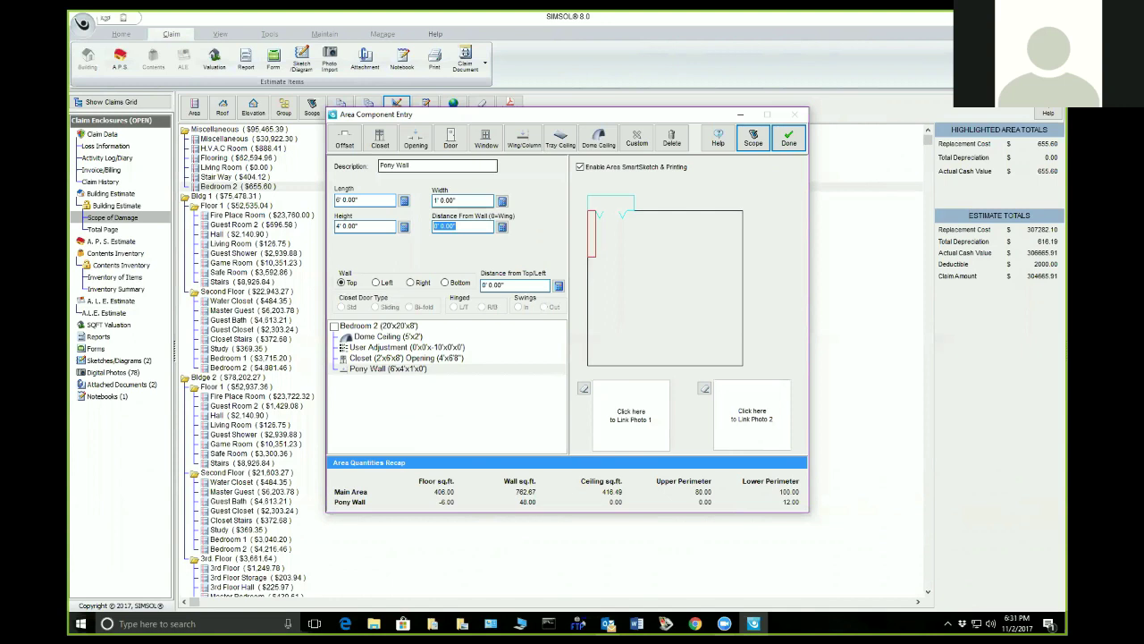
Place the Pony Wall 4' from the top wall and 6' from the top/left.
text(4)
key(Return)
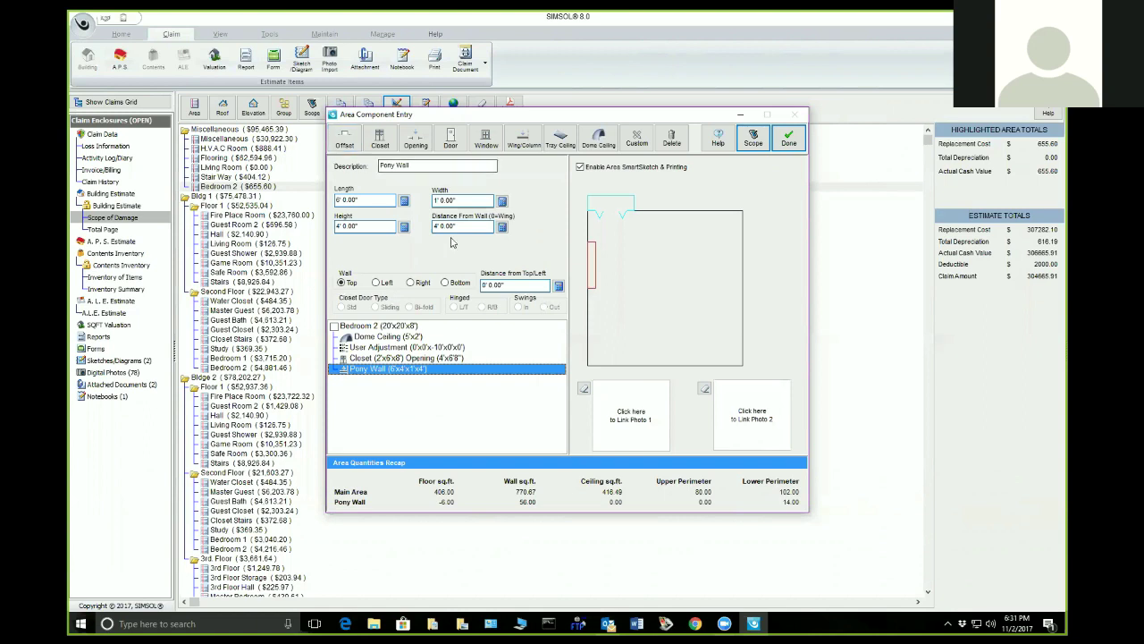
key(Tab)
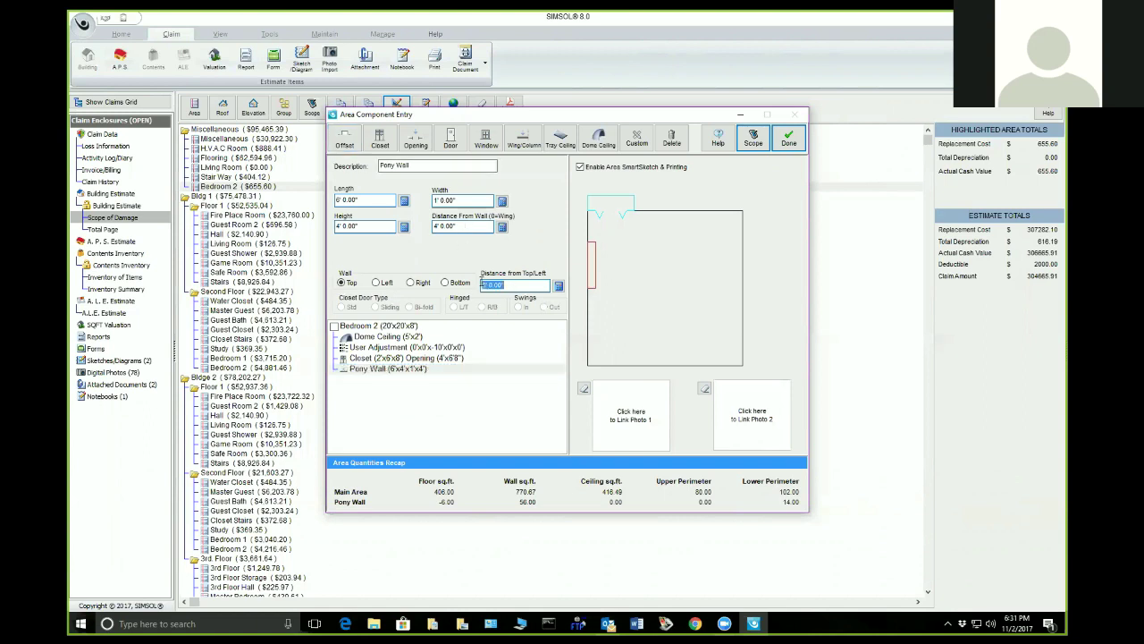
text(4)
key(Tab)
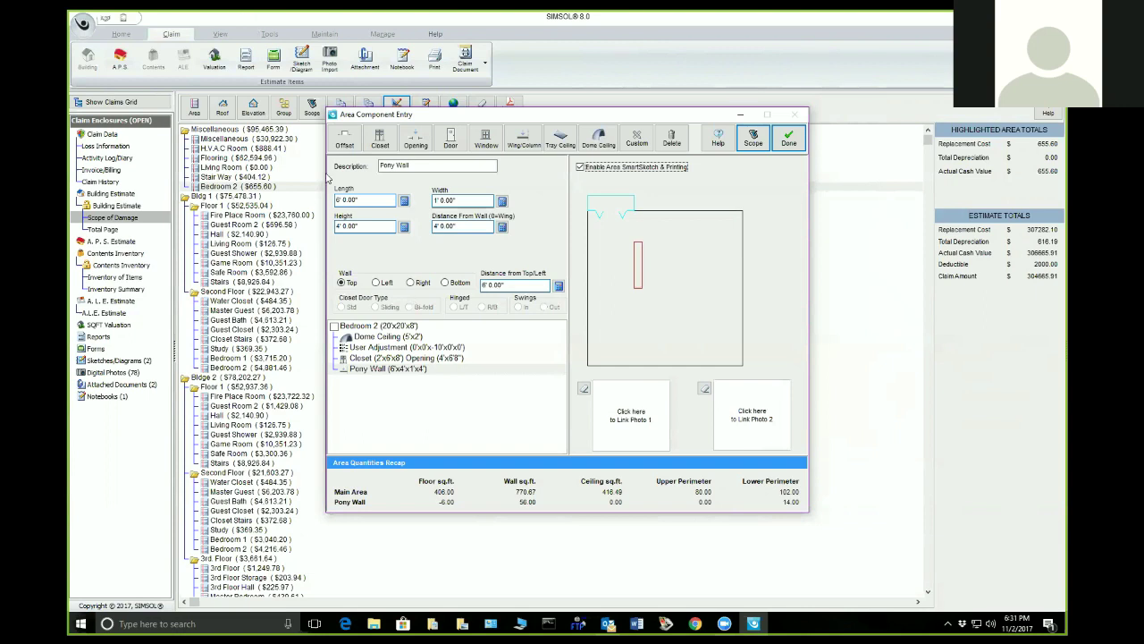
Add an offset component to Bedroom 2, and mark the bedroom as vaulted with a vaulted ceiling height of 12'.
click(344, 138)
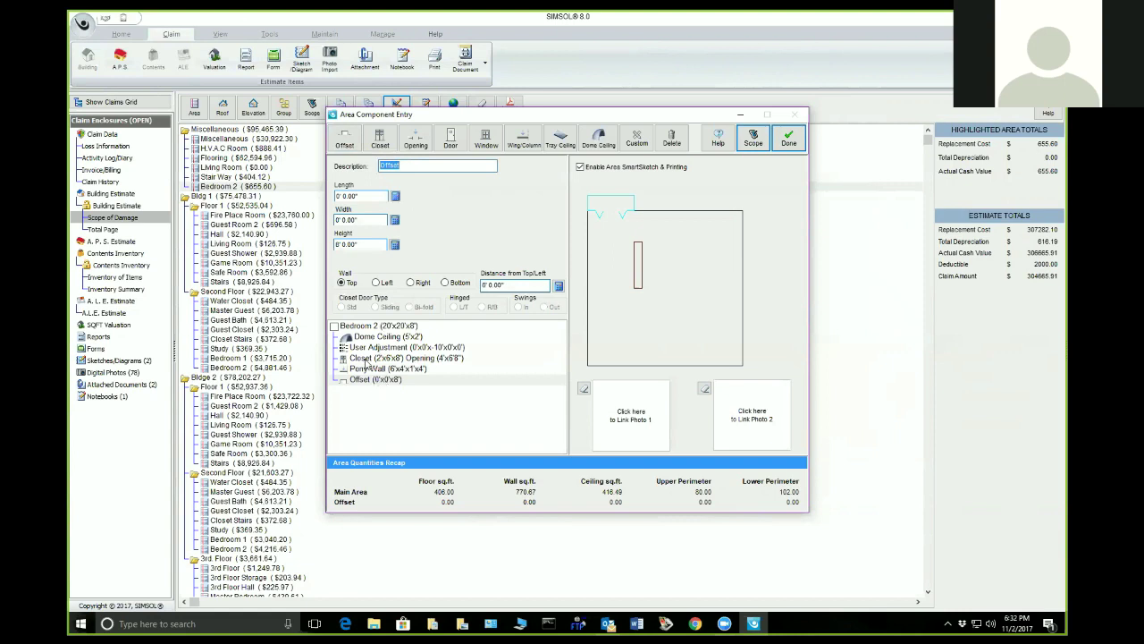
click(370, 326)
click(439, 196)
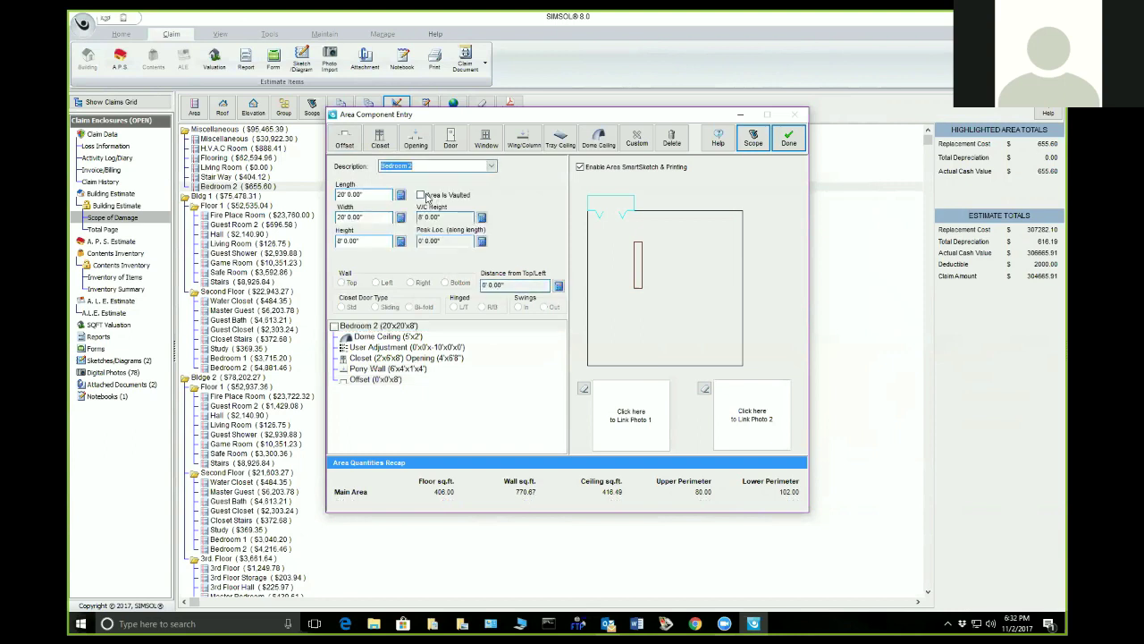
click(447, 218)
text(12)
key(Tab)
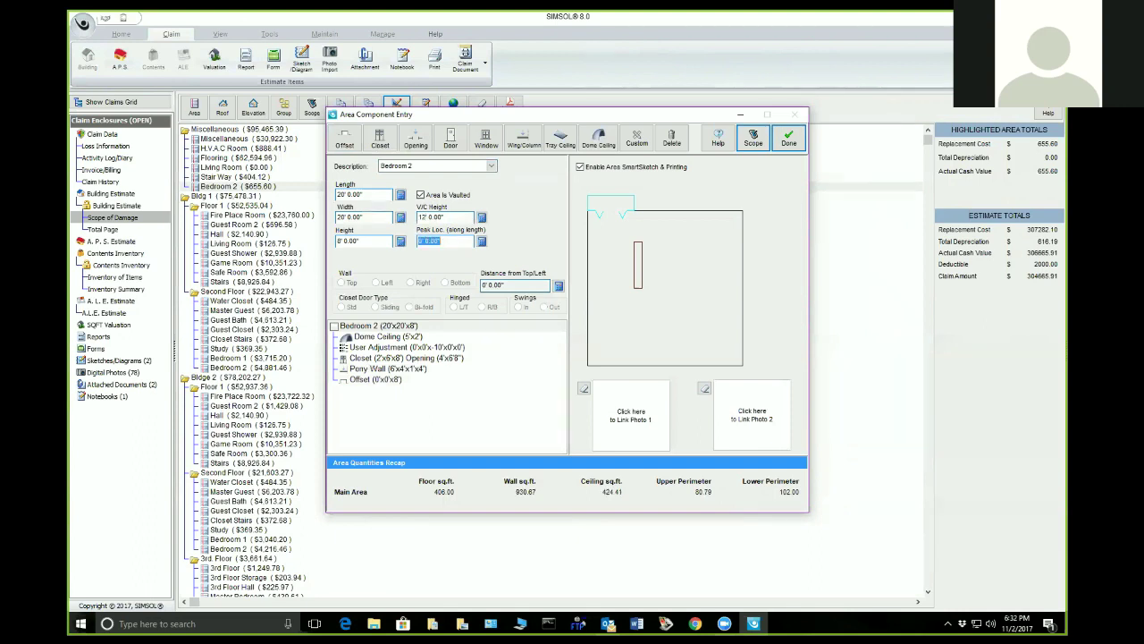
Set the offset's length to 4', width to 6' and height to 8', and place it 10' along the top wall.
click(358, 382)
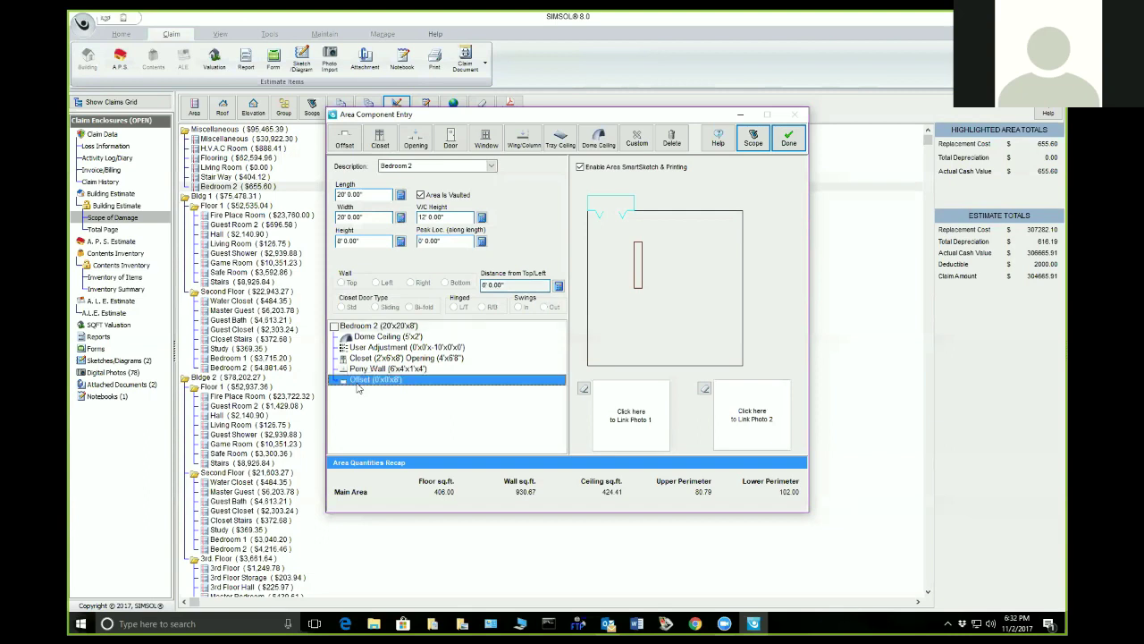
click(362, 197)
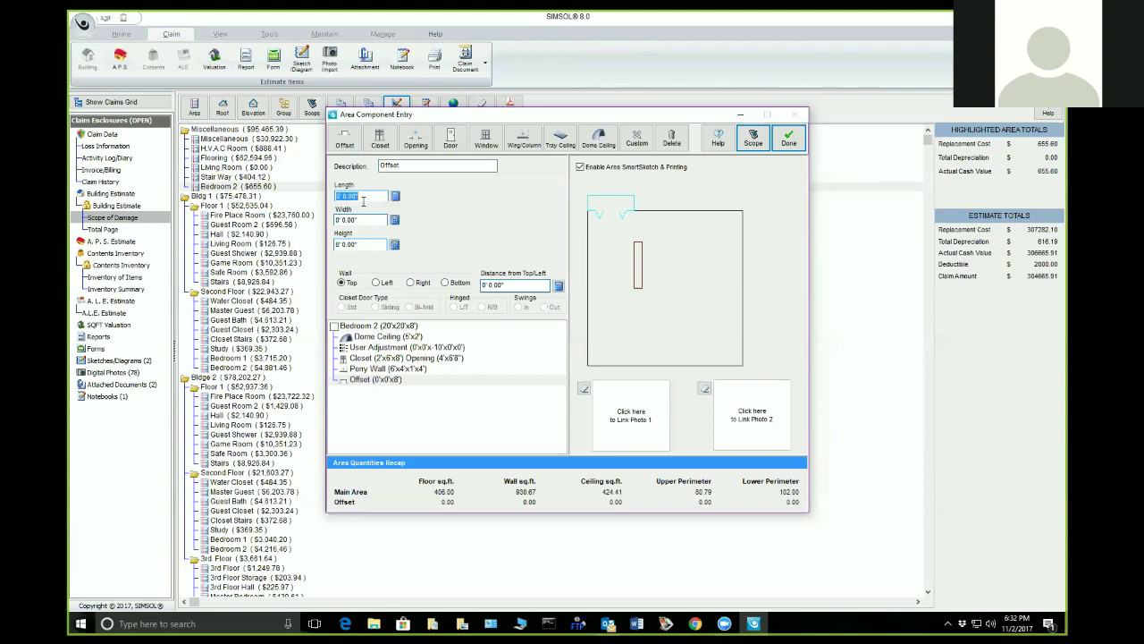
text(4)
key(Tab)
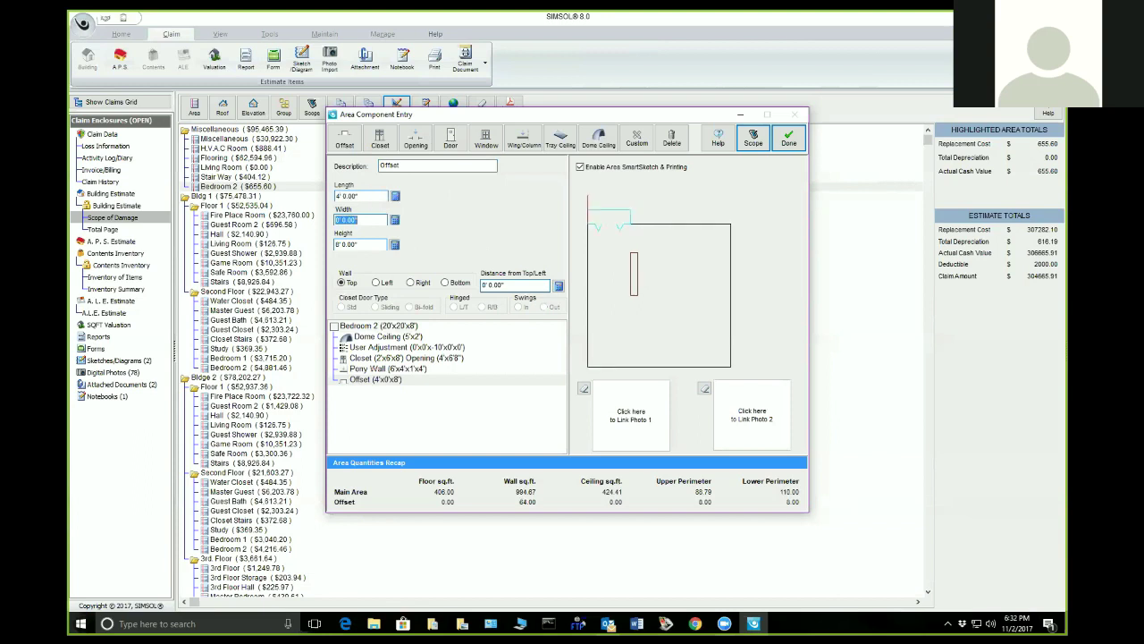
text(6)
key(Tab)
text(8)
click(512, 285)
text(10)
key(Tab)
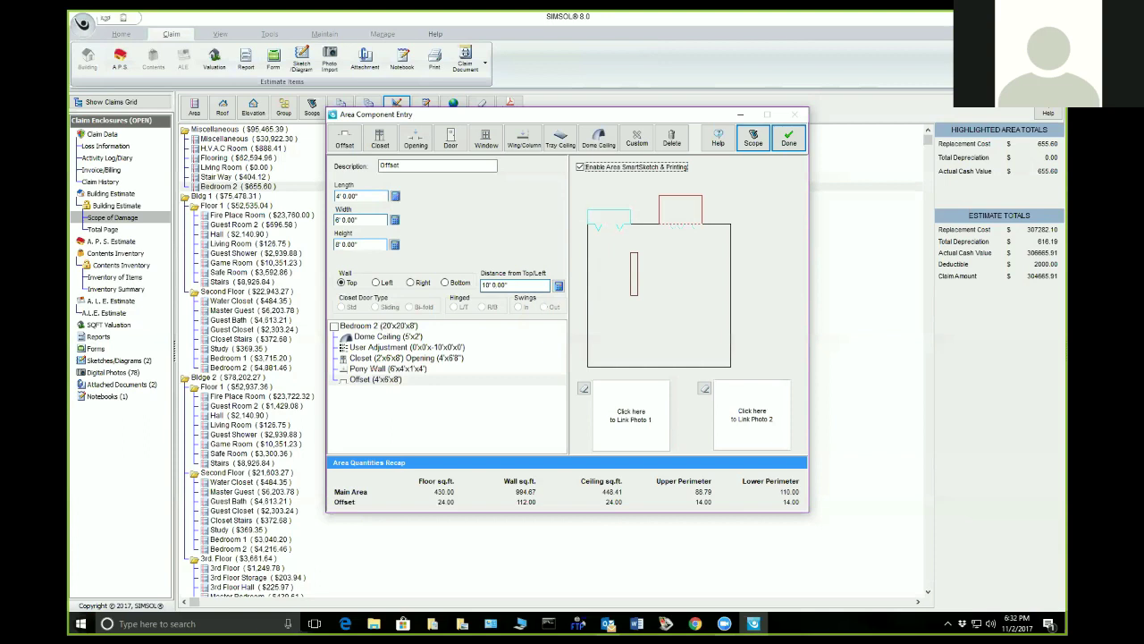
Set the height of Bedroom 2's offset to 10'.
click(410, 382)
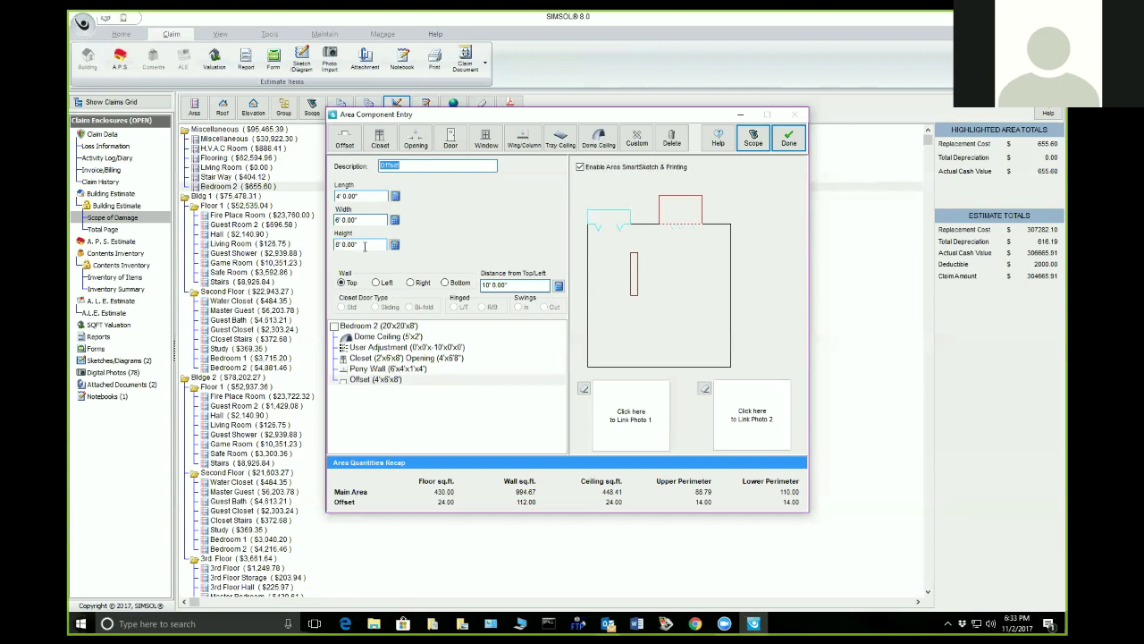
click(365, 246)
text(10)
key(Tab)
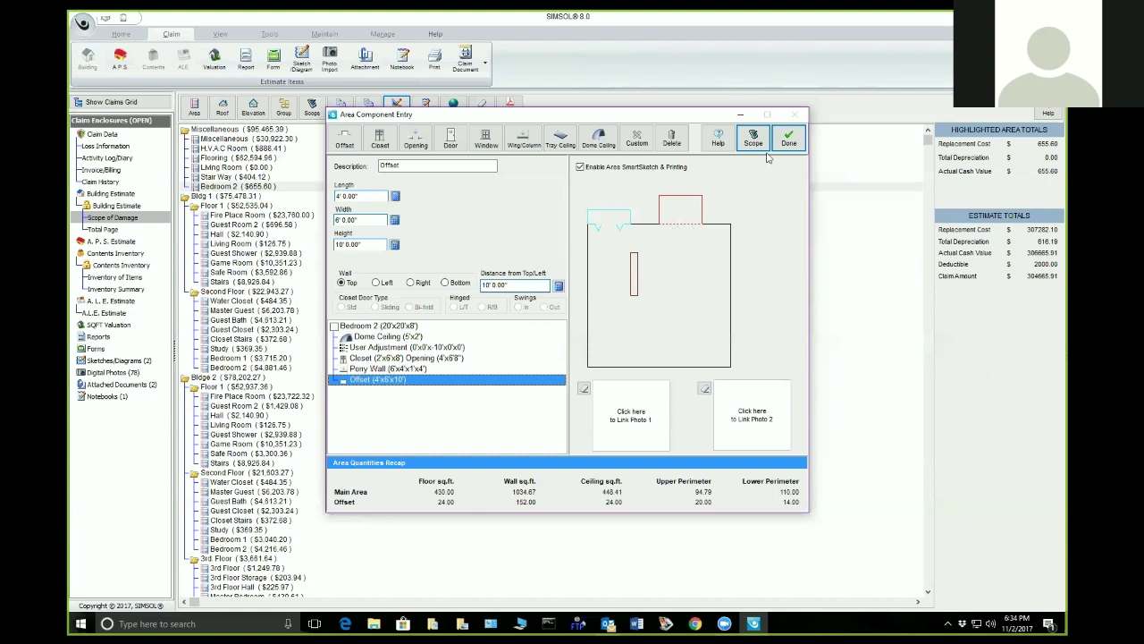
Finish Bedroom 2's area entry and create a new diagram in the claim's Sketches/Diagrams.
click(788, 137)
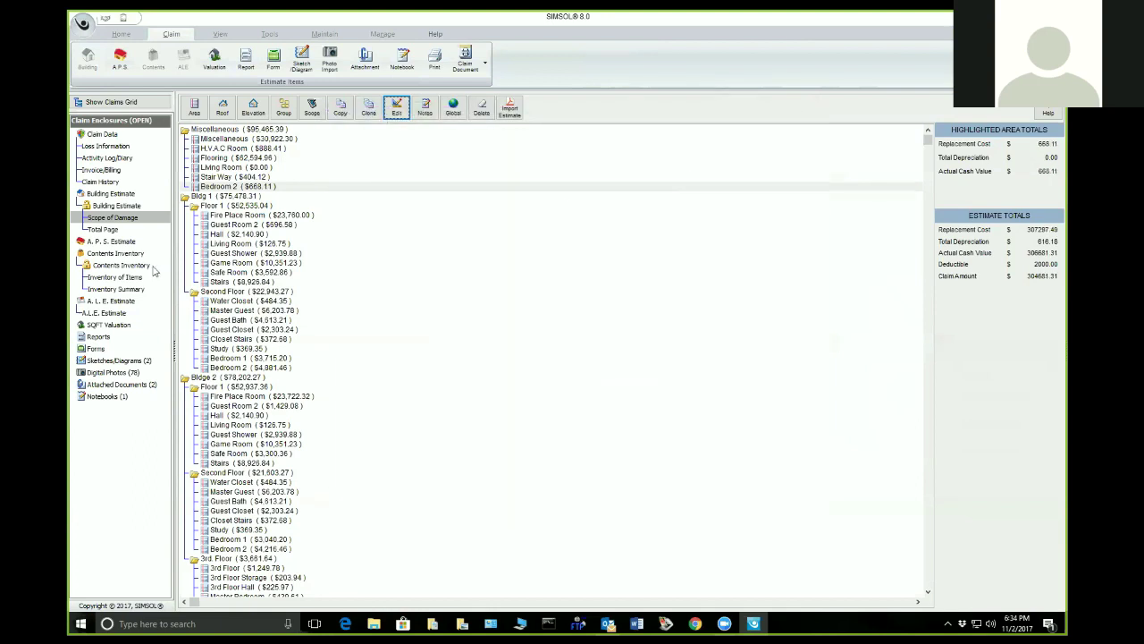
click(116, 360)
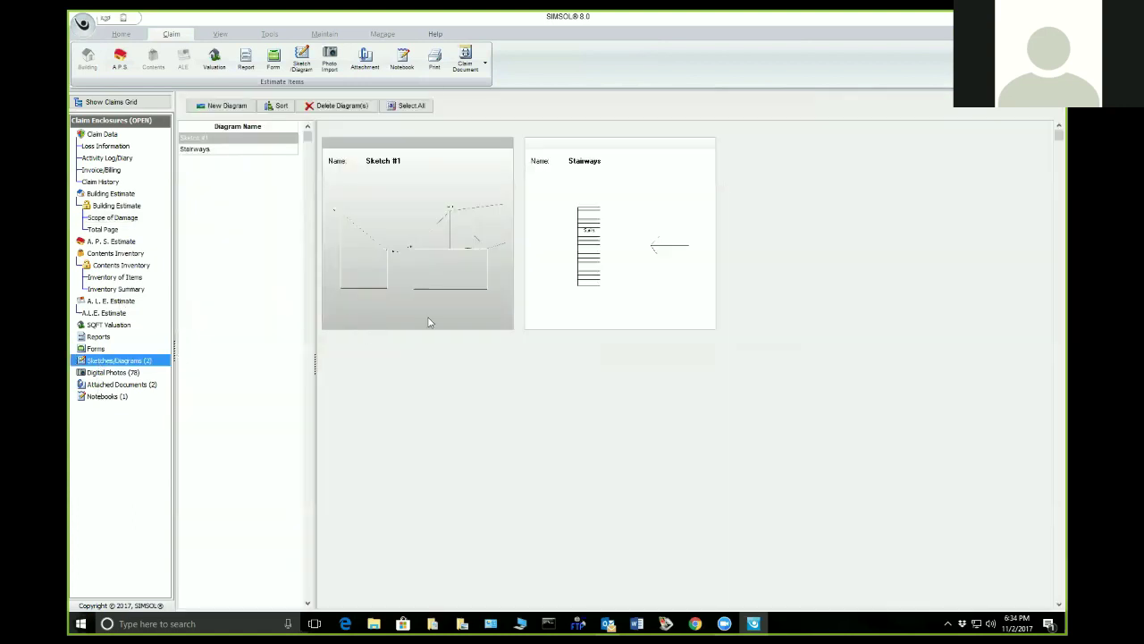
click(224, 106)
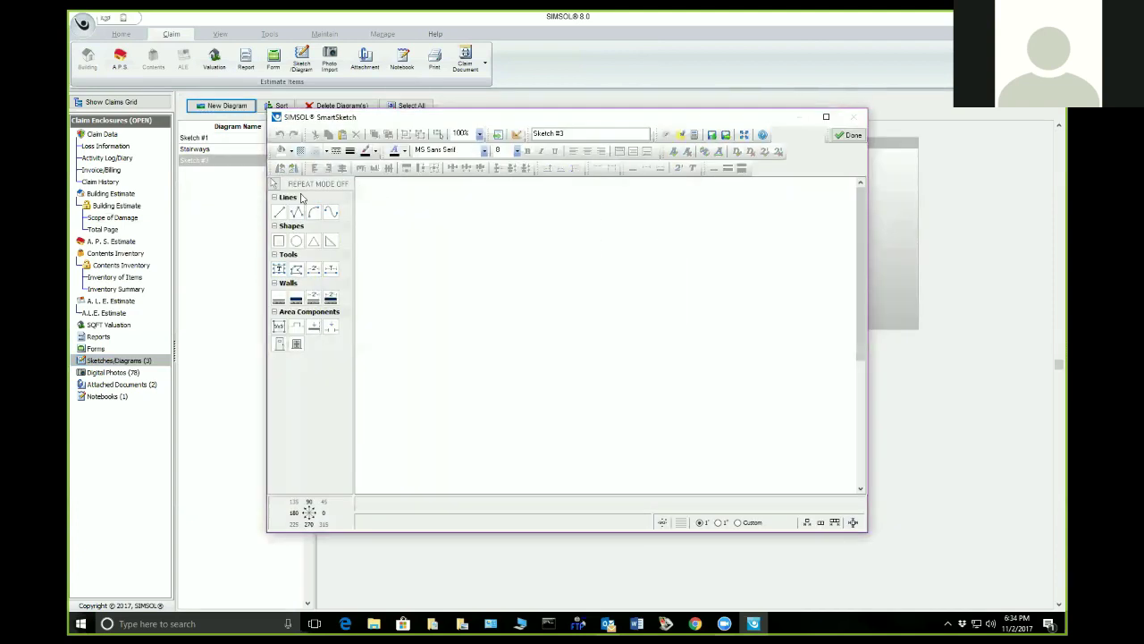
Draw a line about 9'11" long rising at 45°, and a horizontal line 22' long to the right from its upper end.
click(279, 212)
click(456, 272)
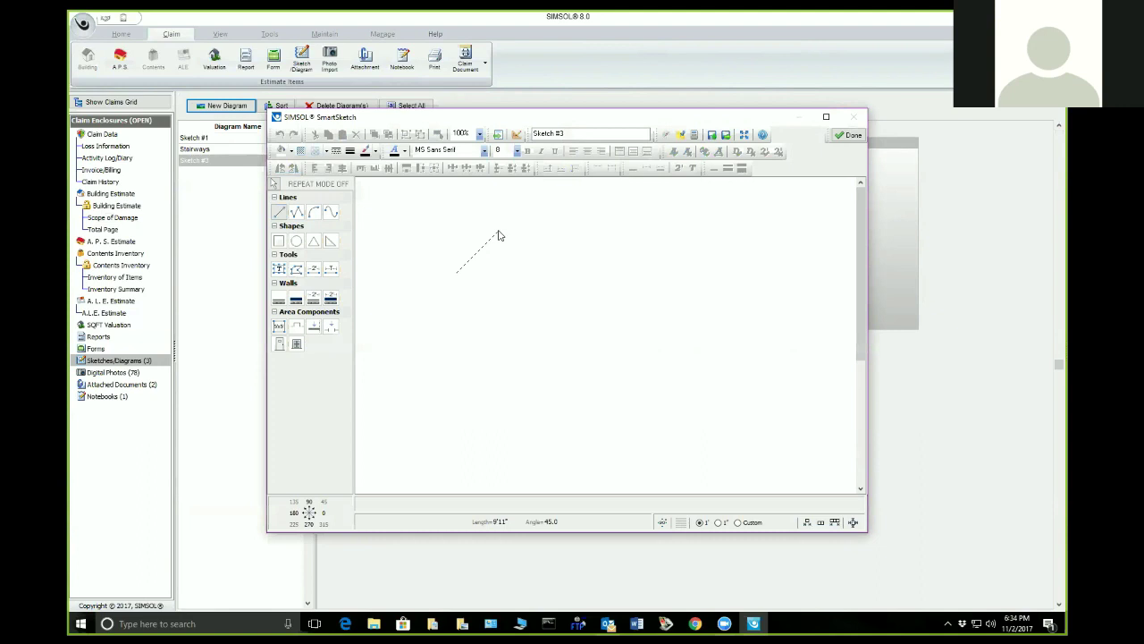
click(498, 233)
click(279, 212)
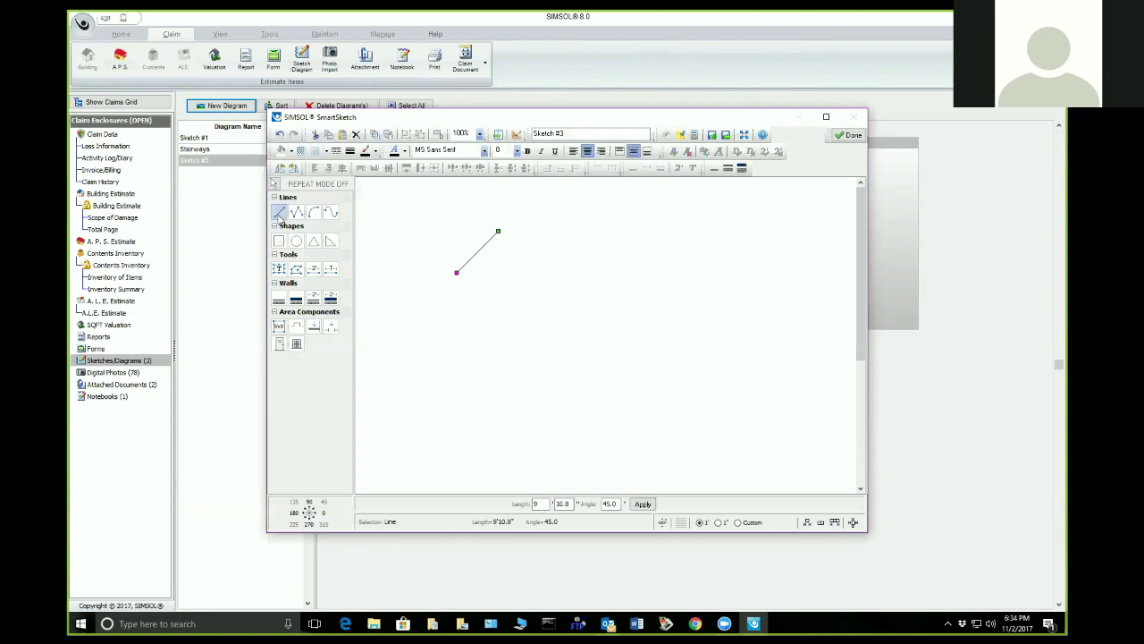
click(498, 232)
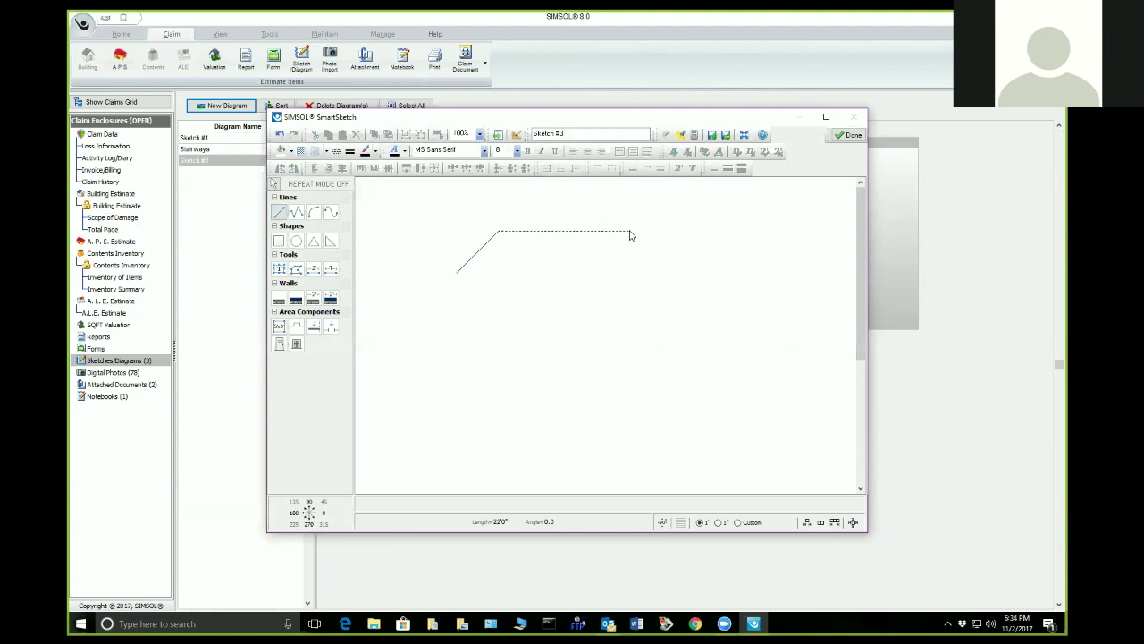
click(630, 235)
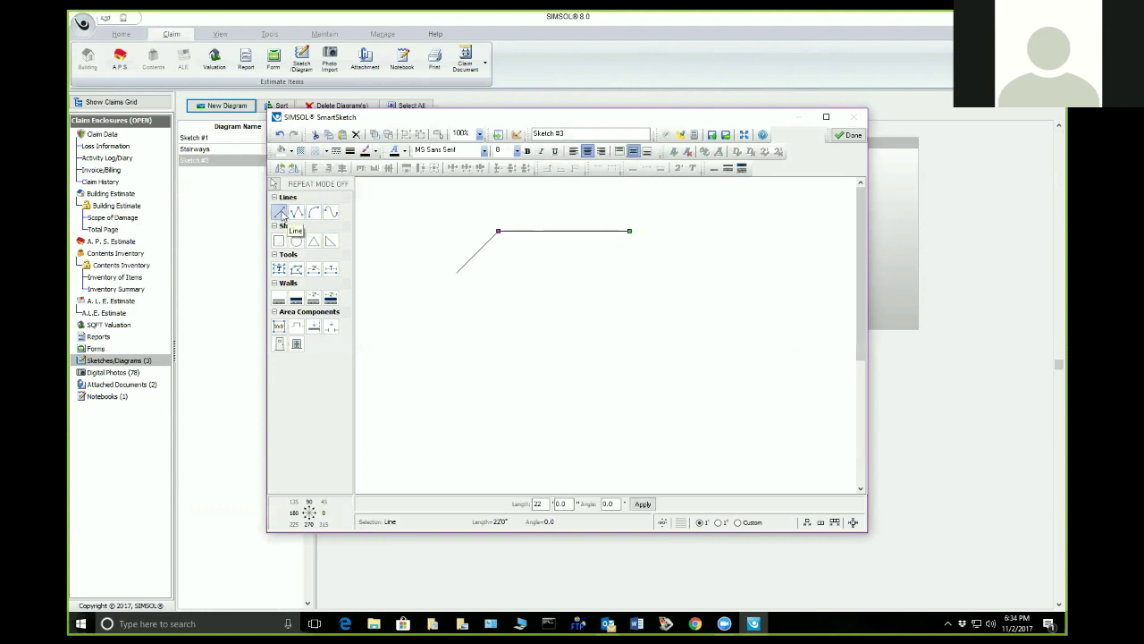
Draw a line about 7'2.5" long sloping down from the horizontal line's right end, and a 33' horizontal baseline from the first line's lower end.
click(279, 212)
click(629, 234)
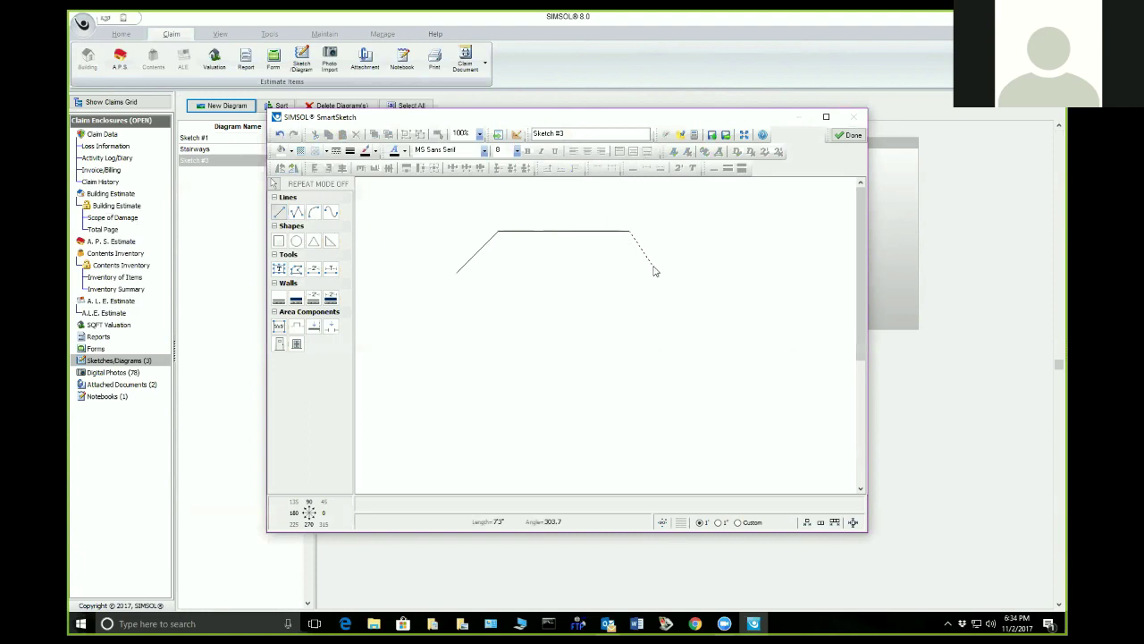
click(653, 267)
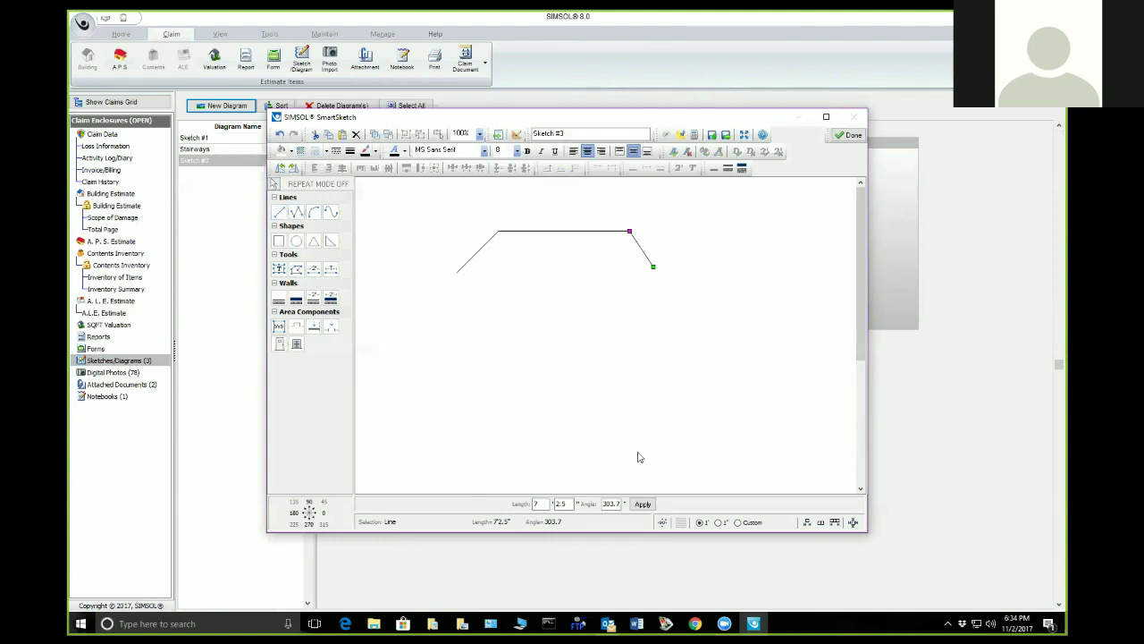
click(662, 522)
click(279, 212)
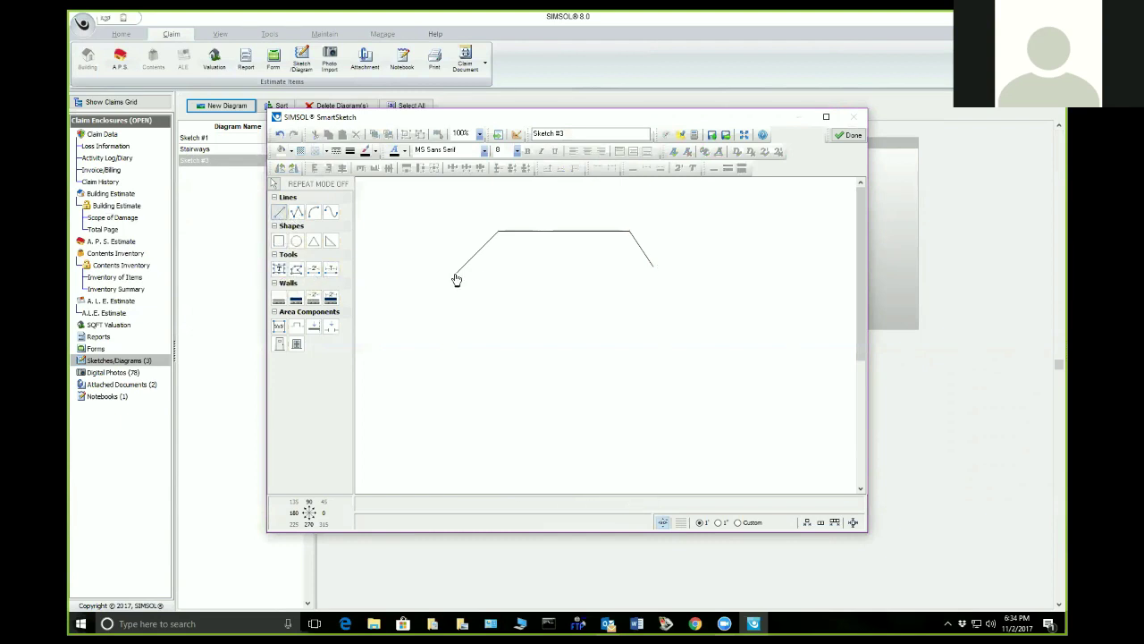
drag(455, 279, 654, 273)
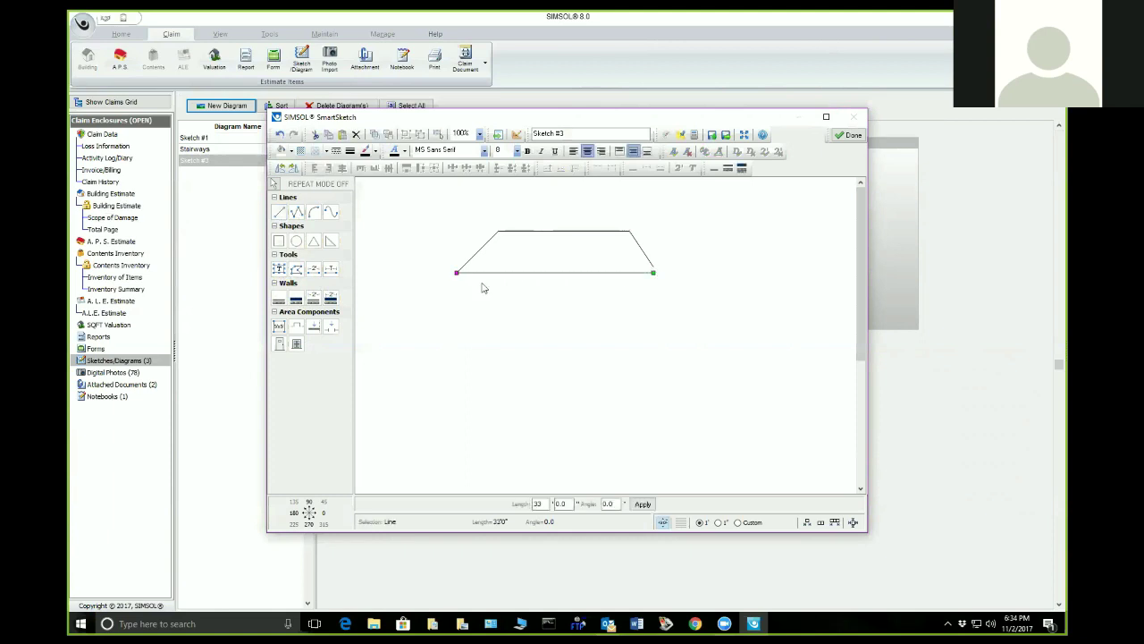
Stretch the right sloping line to about 8'1" so its lower end meets the baseline's right end.
click(643, 256)
drag(643, 256, 671, 268)
drag(671, 232, 652, 272)
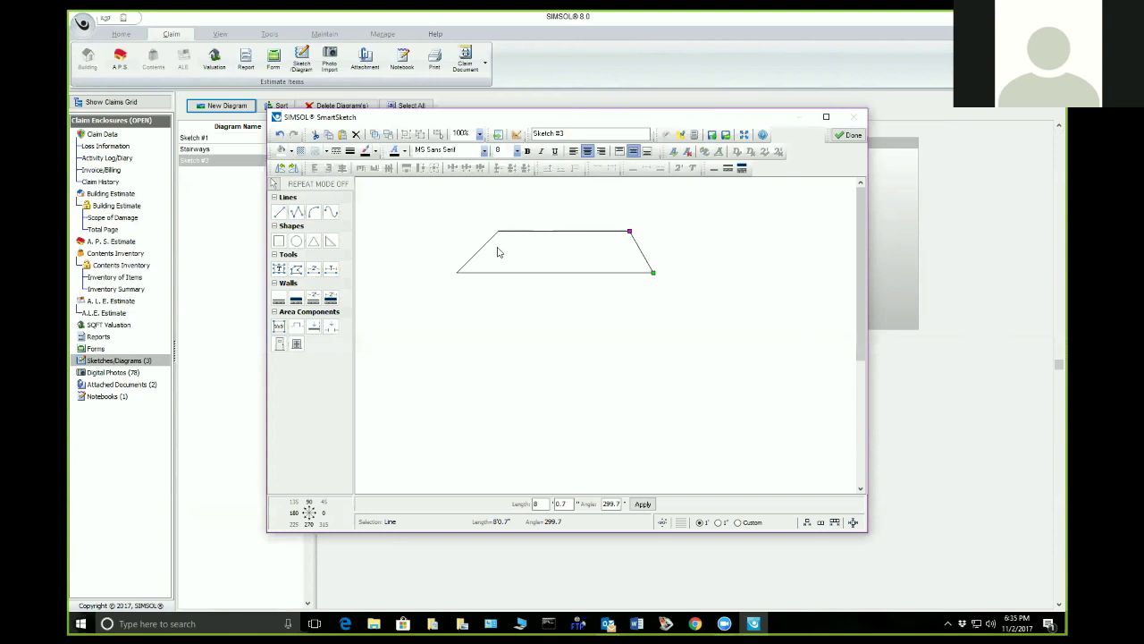
Draw a rectangle 22' wide and 7' long inside the trapezoid, between its upper edge and the baseline.
click(279, 241)
drag(503, 240, 629, 273)
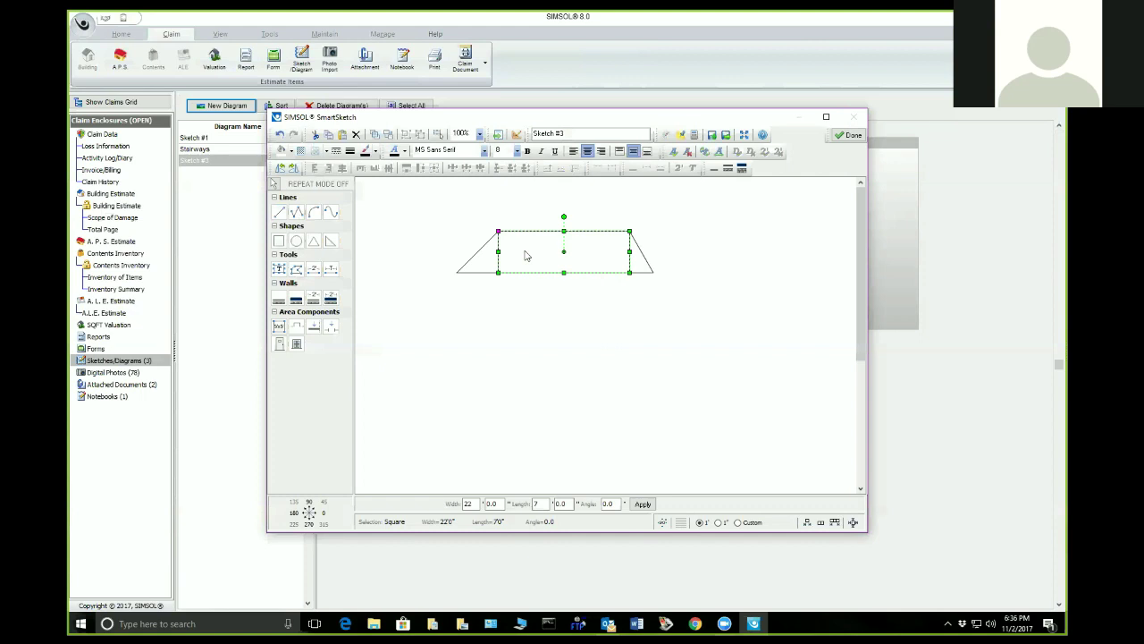
click(502, 310)
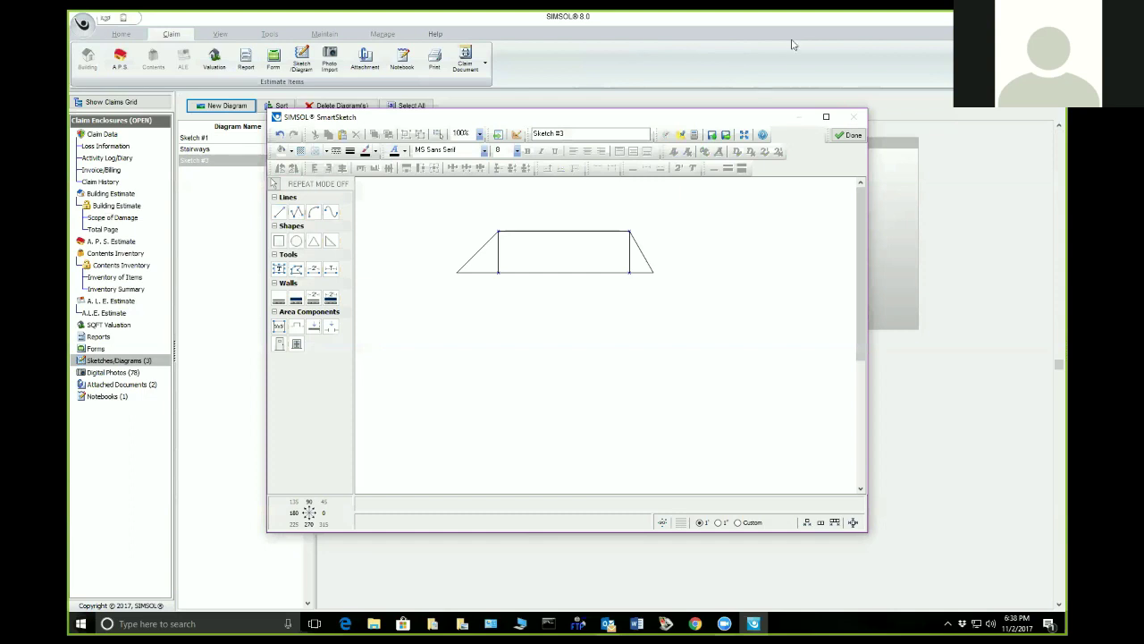
click(686, 25)
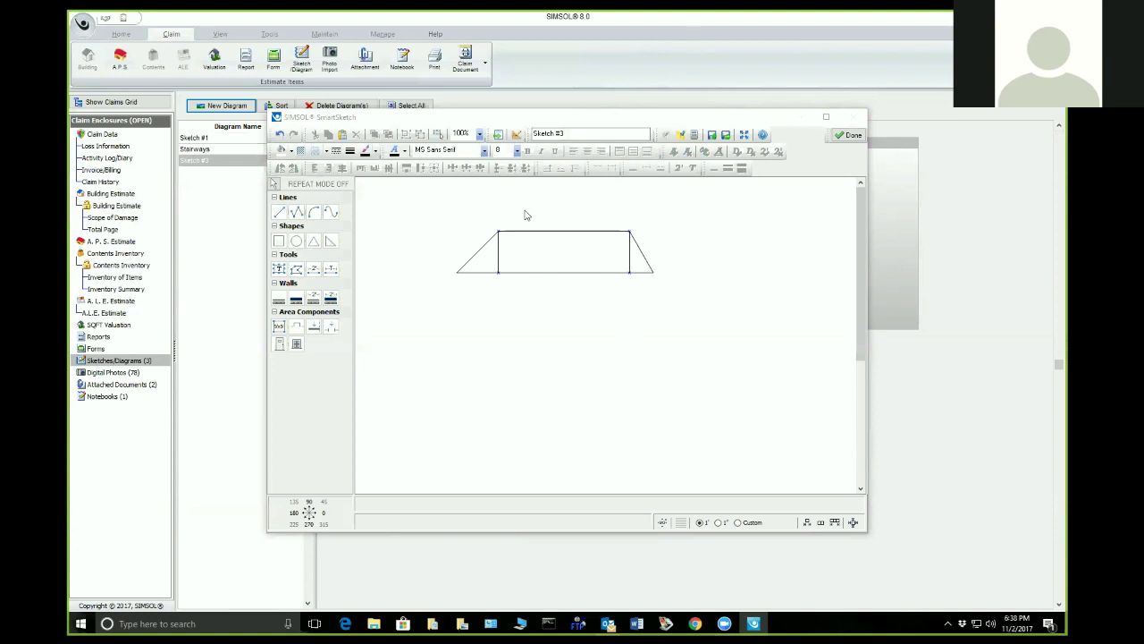
click(756, 316)
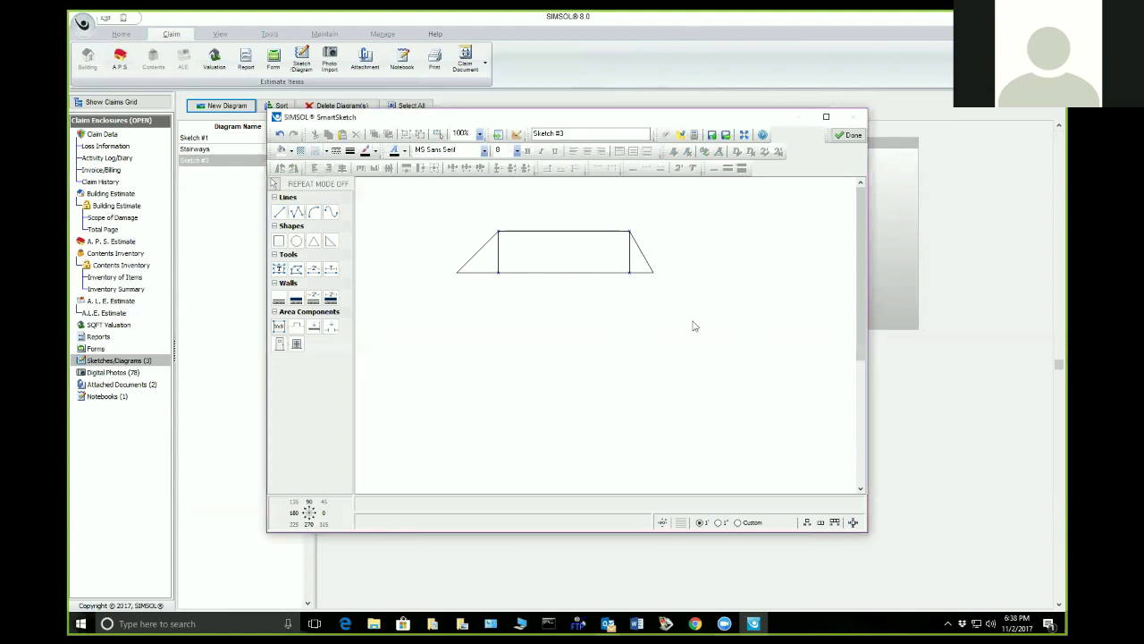
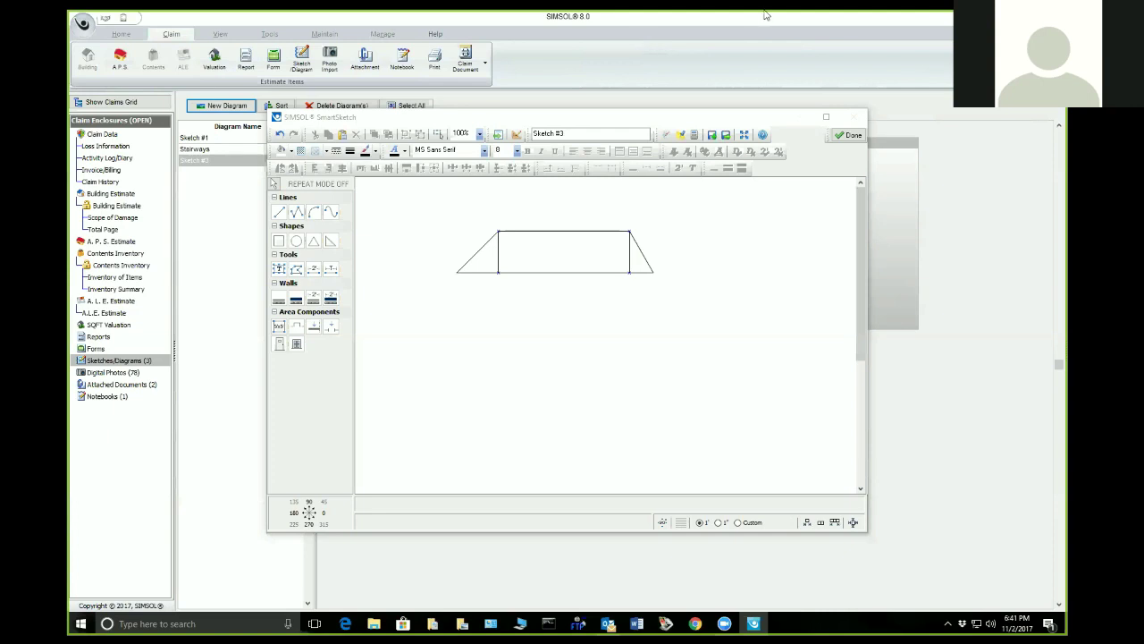
Finish the sketch, and add a new untitled area with a dome ceiling component to the Scope of Damage.
click(843, 136)
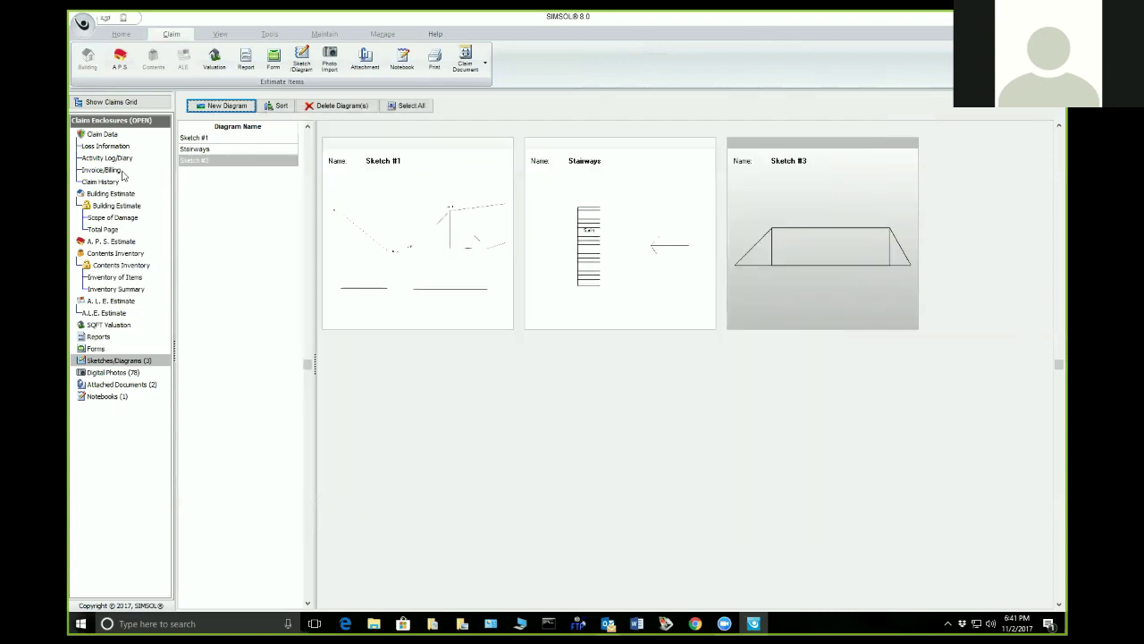
click(113, 217)
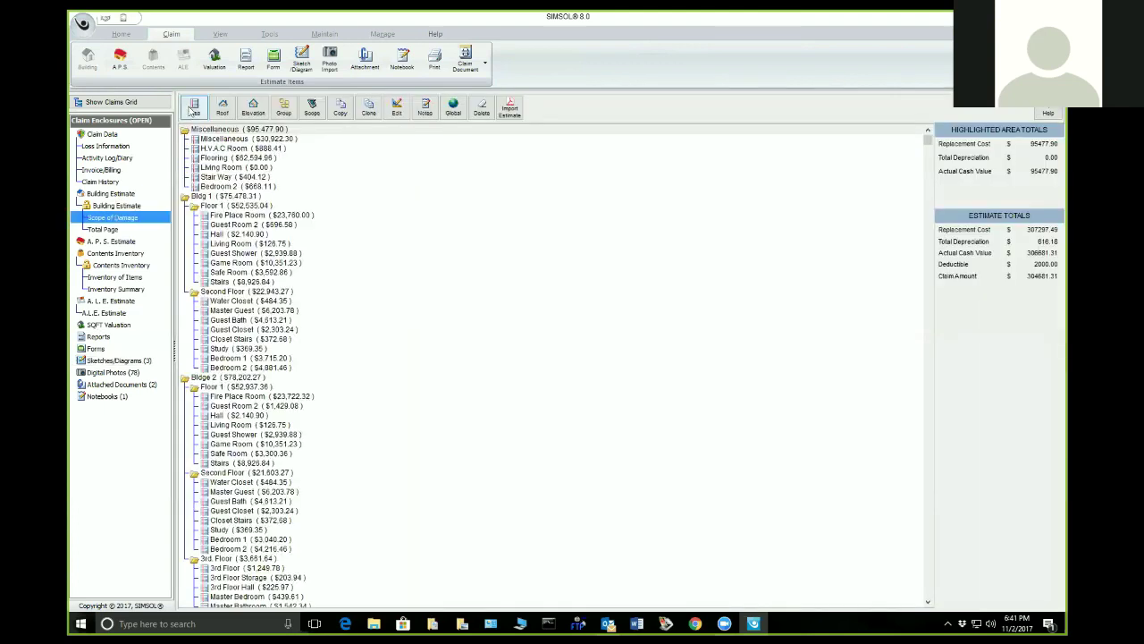
click(192, 108)
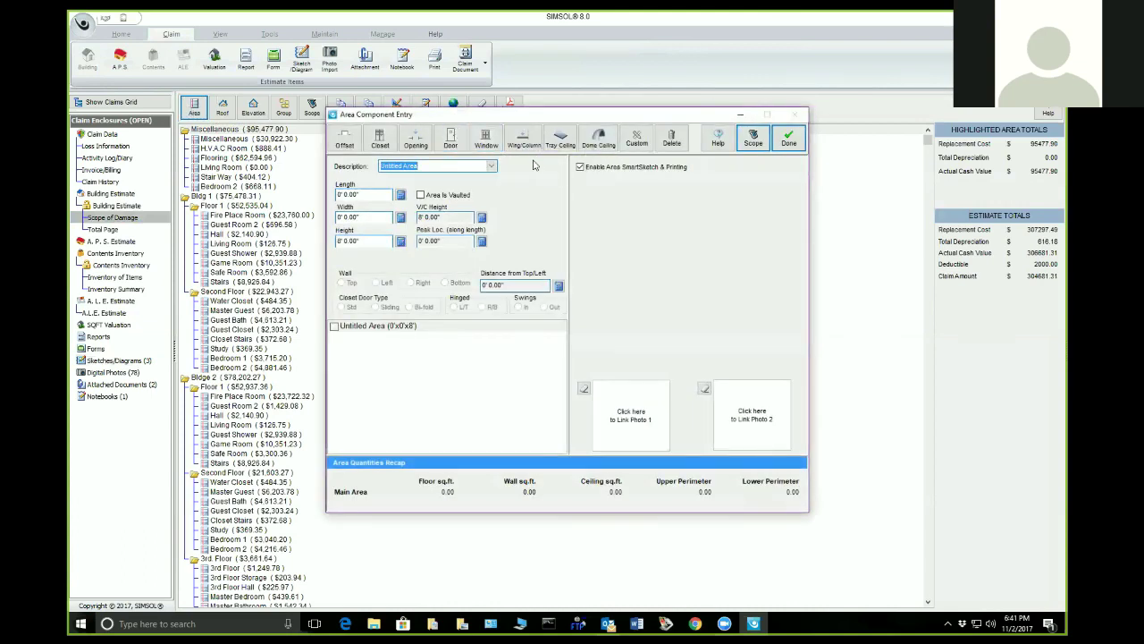
click(600, 137)
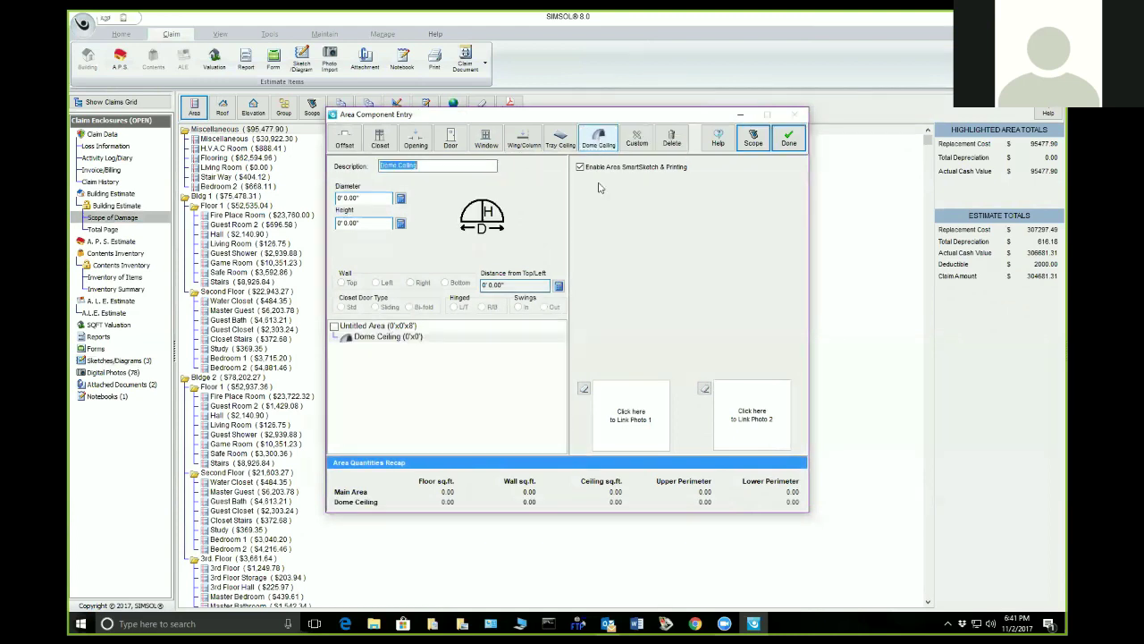
click(374, 198)
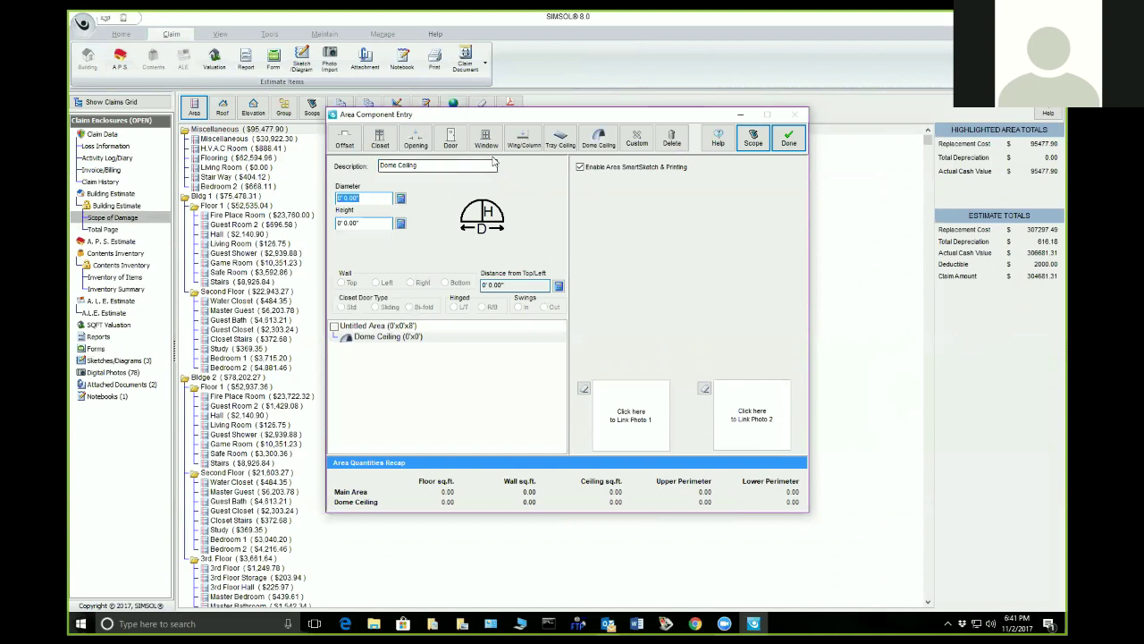
key(Return)
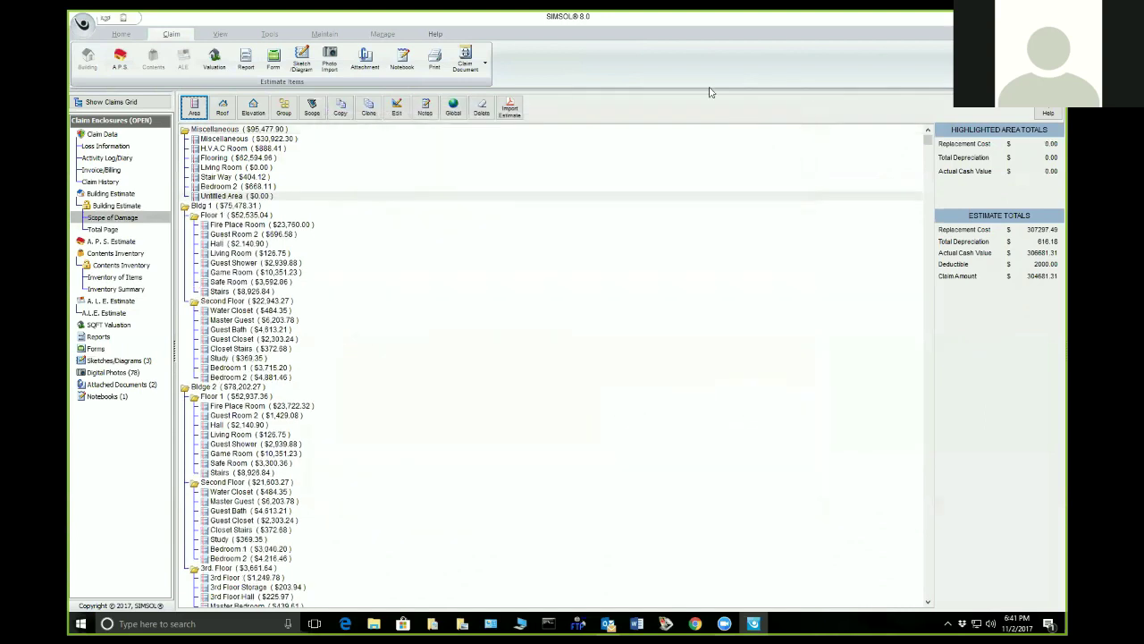